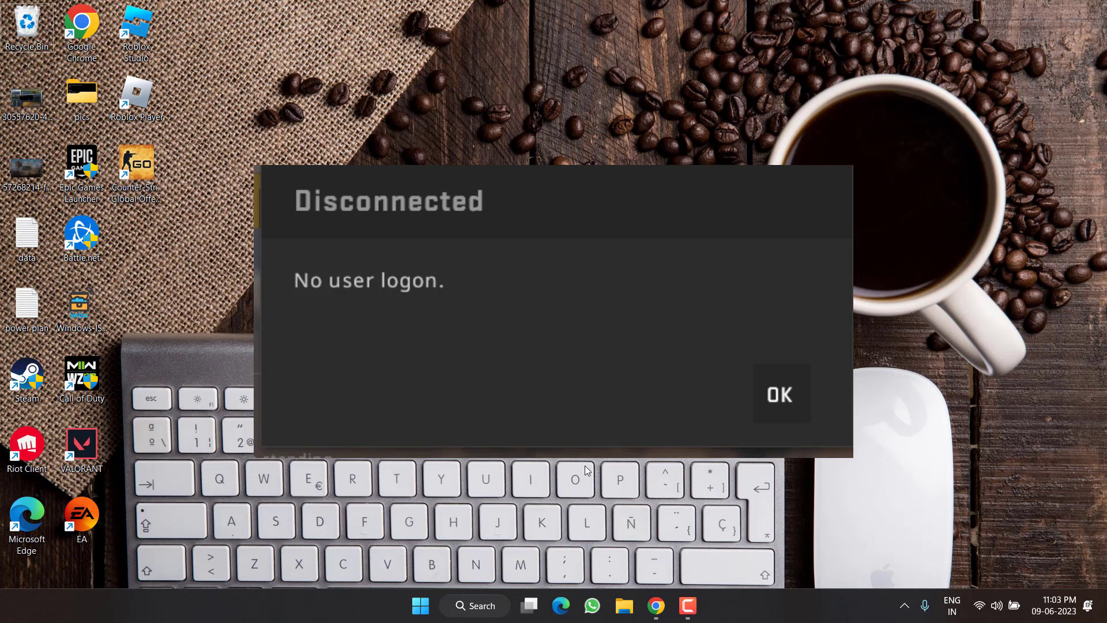
# Step: In Task Manager's Details list, set steam.exe's priority to High and confirm the change
pyautogui.rightClick(424, 600)
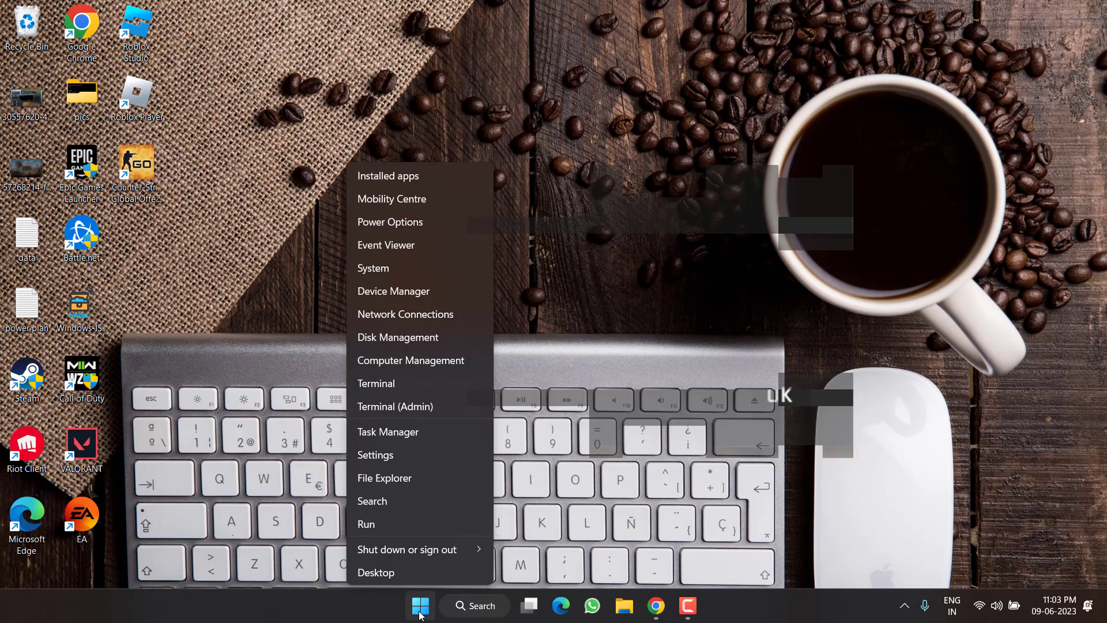
pyautogui.click(382, 432)
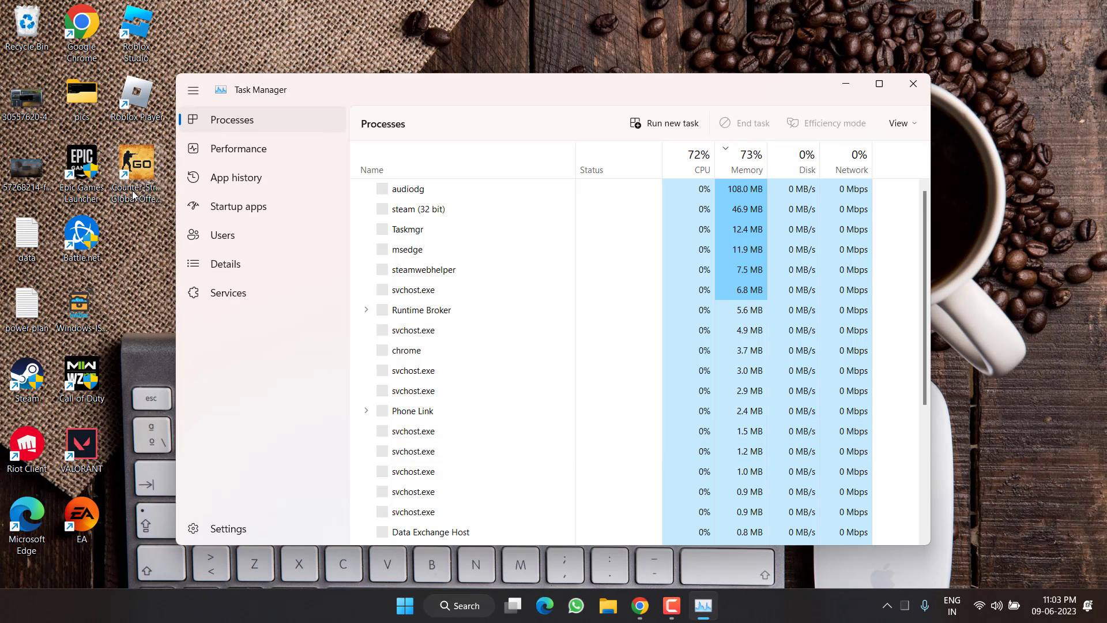
pyautogui.click(225, 265)
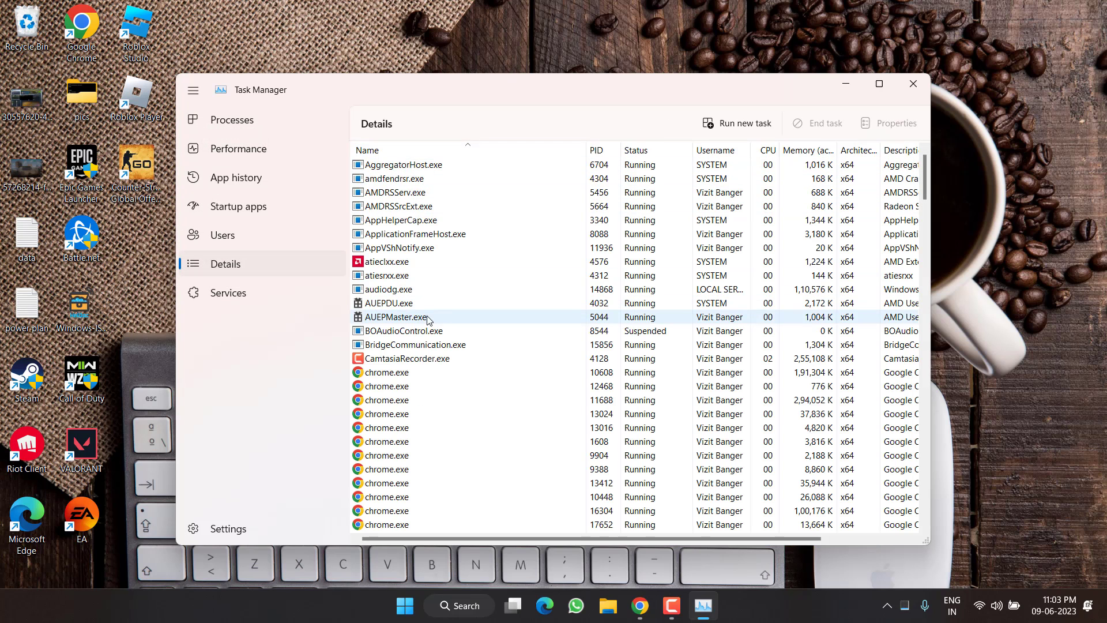
pyautogui.click(377, 306)
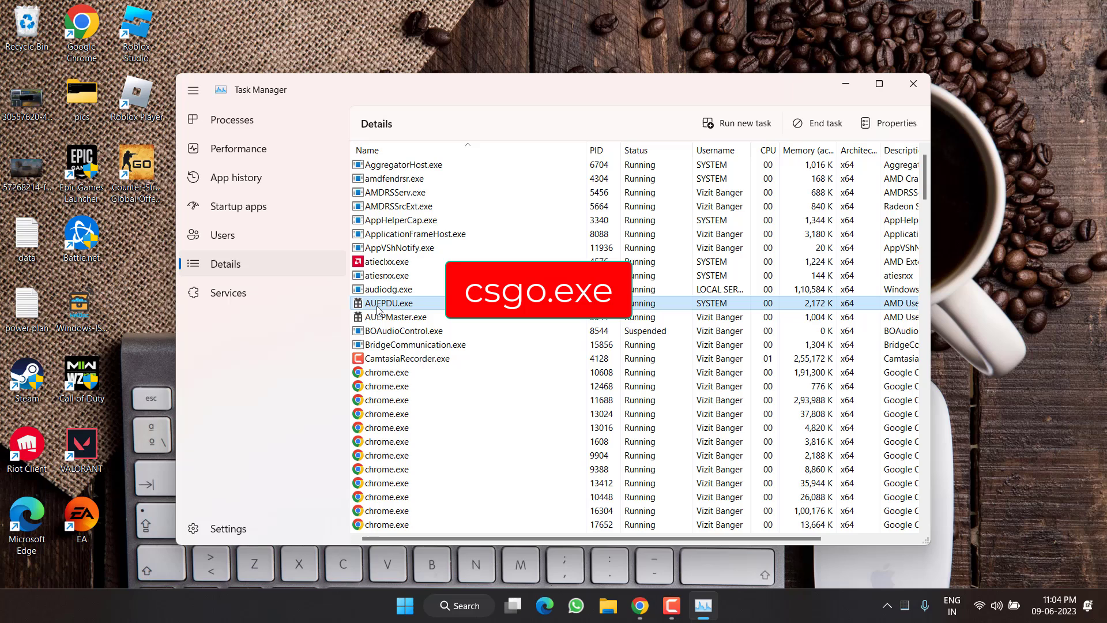
pyautogui.press('s')
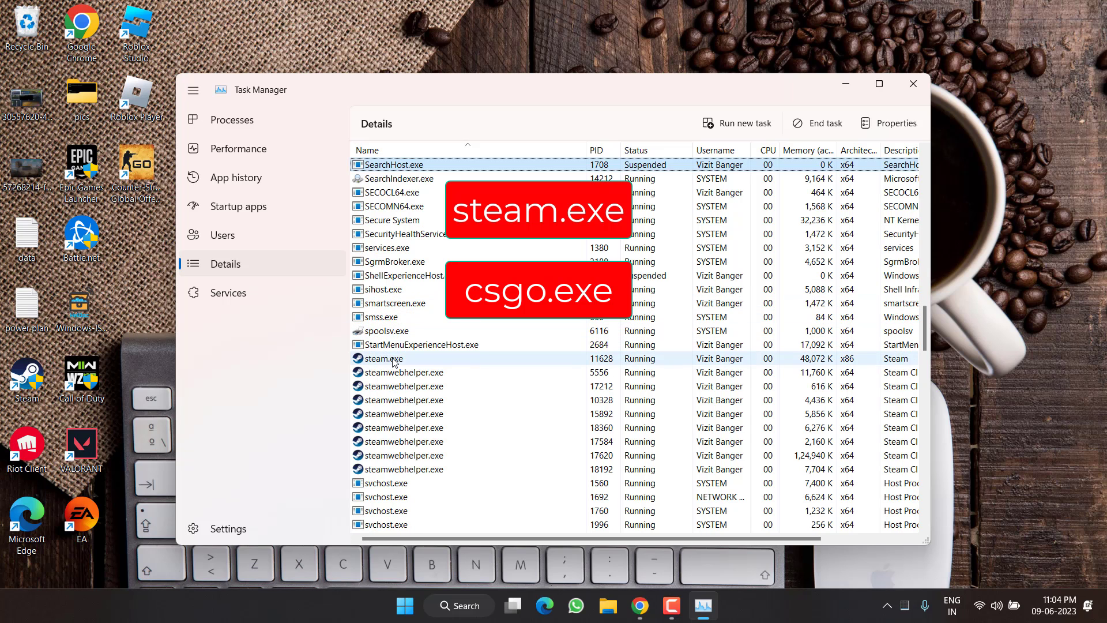
pyautogui.click(385, 359)
pyautogui.rightClick(386, 362)
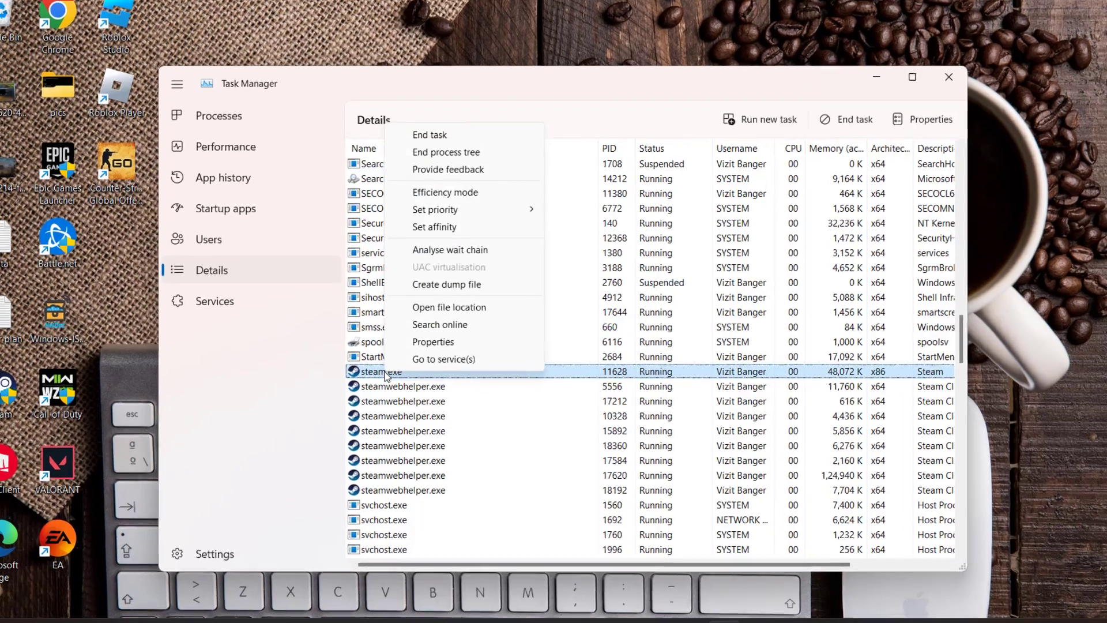
pyautogui.moveTo(465, 208)
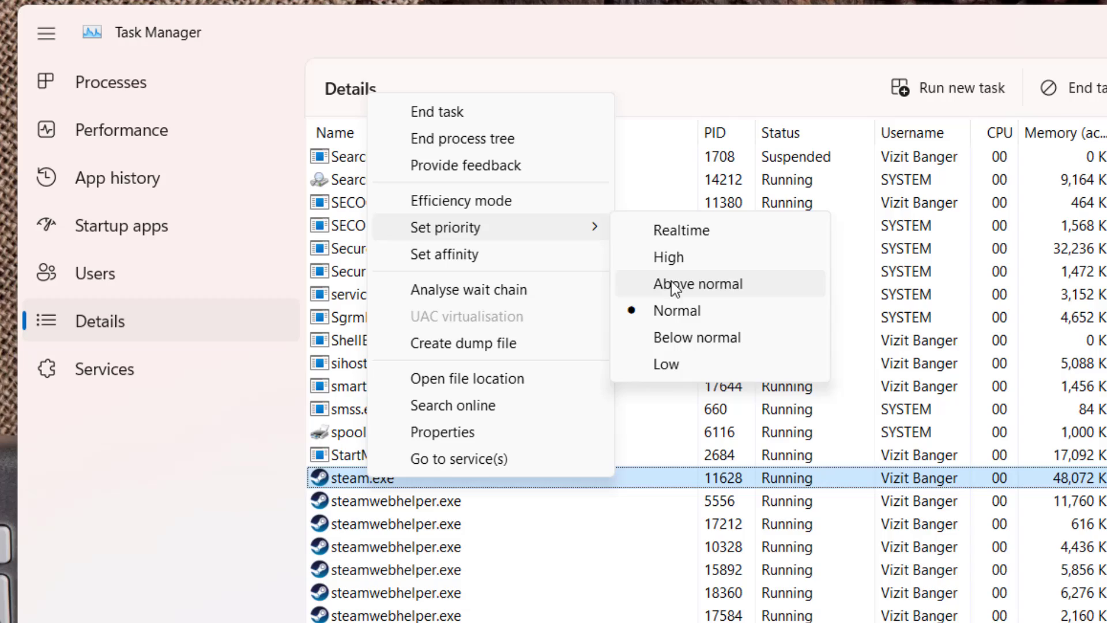
pyautogui.click(673, 257)
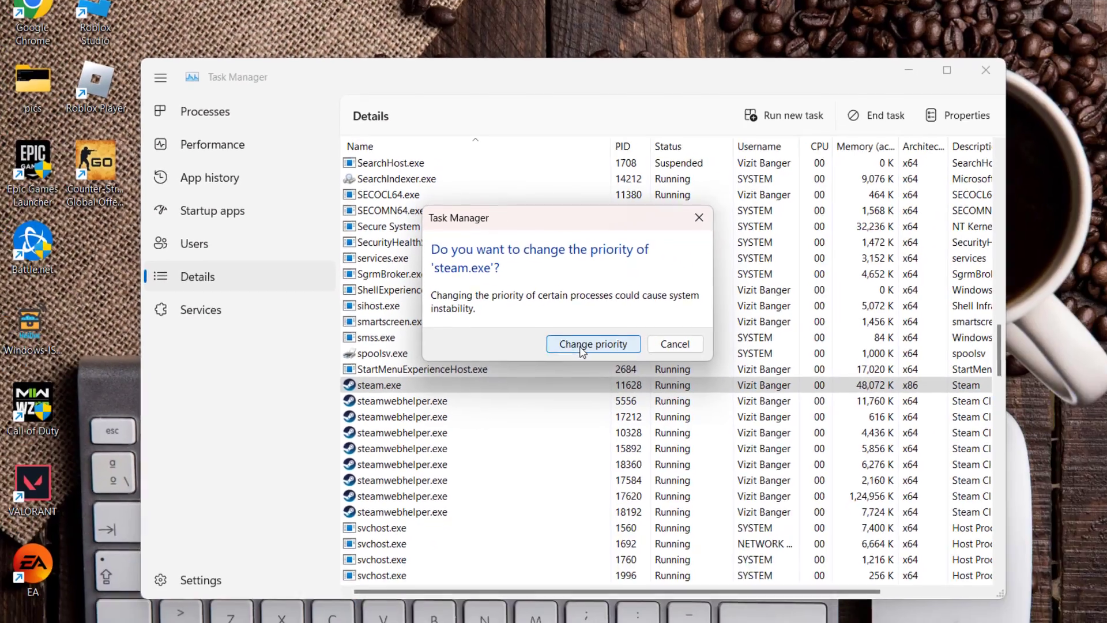
pyautogui.click(582, 346)
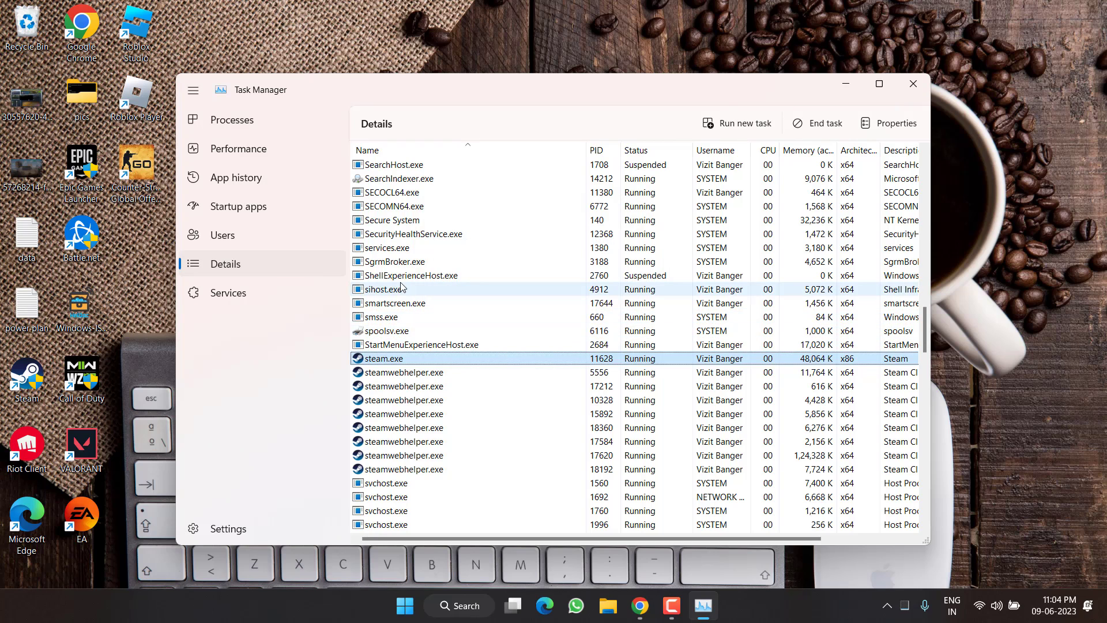
# Step: Browse the Details process list, then close Task Manager
pyautogui.click(401, 288)
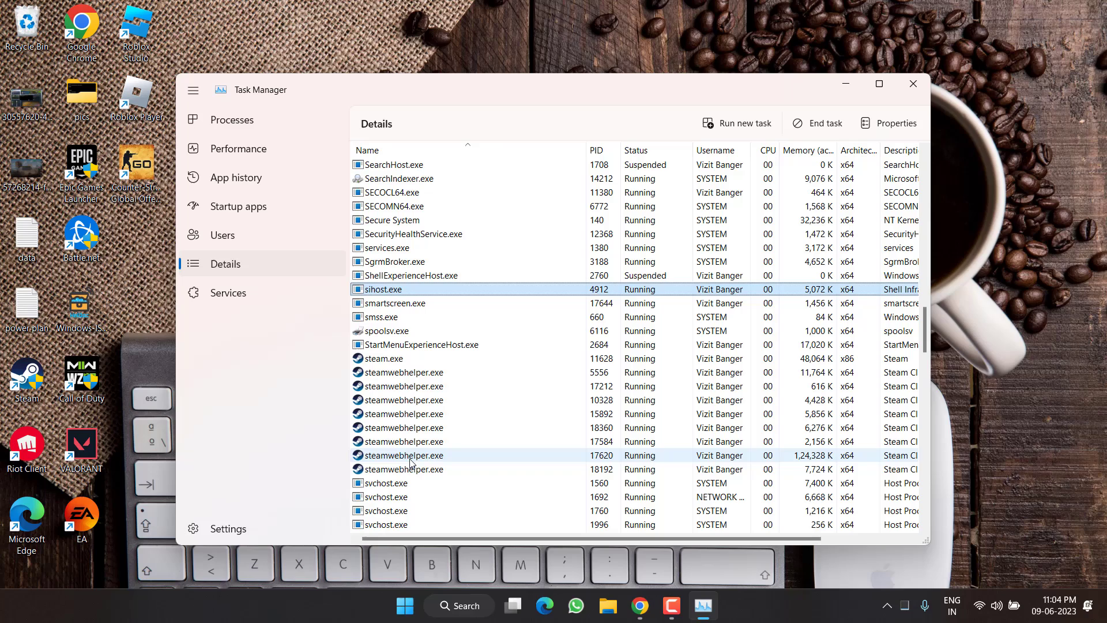
pyautogui.press('c')
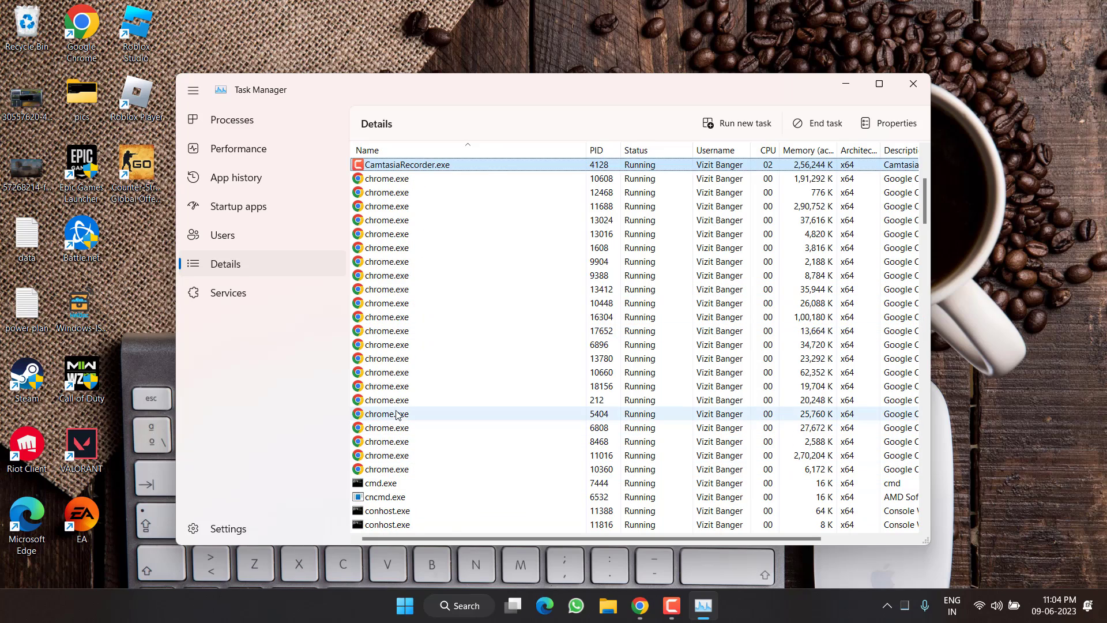
pyautogui.scroll(-8, 388, 414)
pyautogui.scroll(-10, 389, 415)
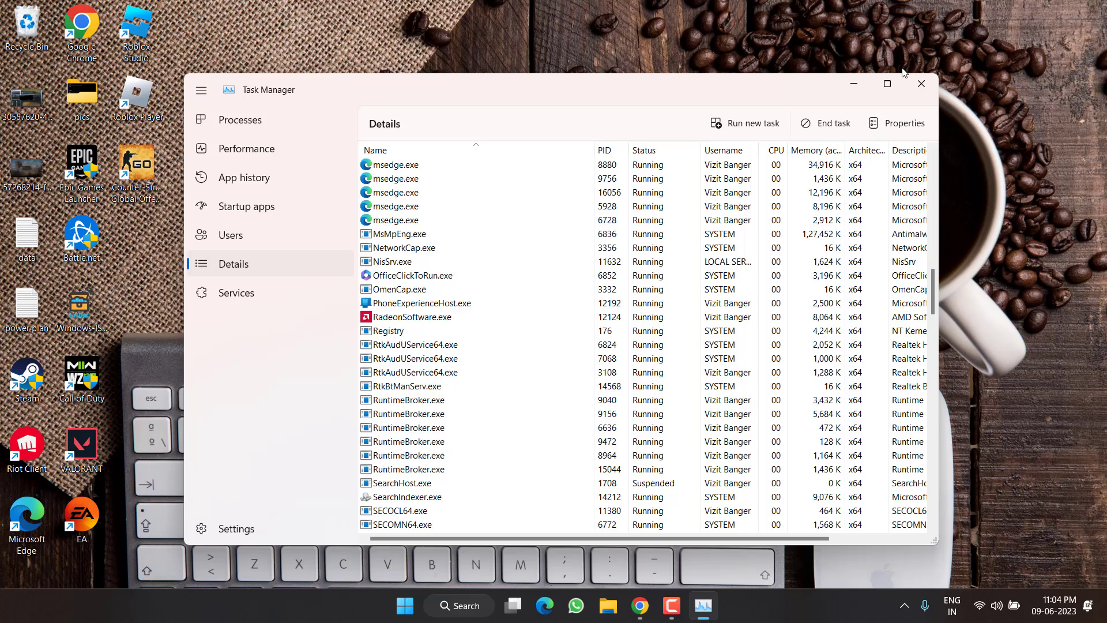
pyautogui.click(917, 85)
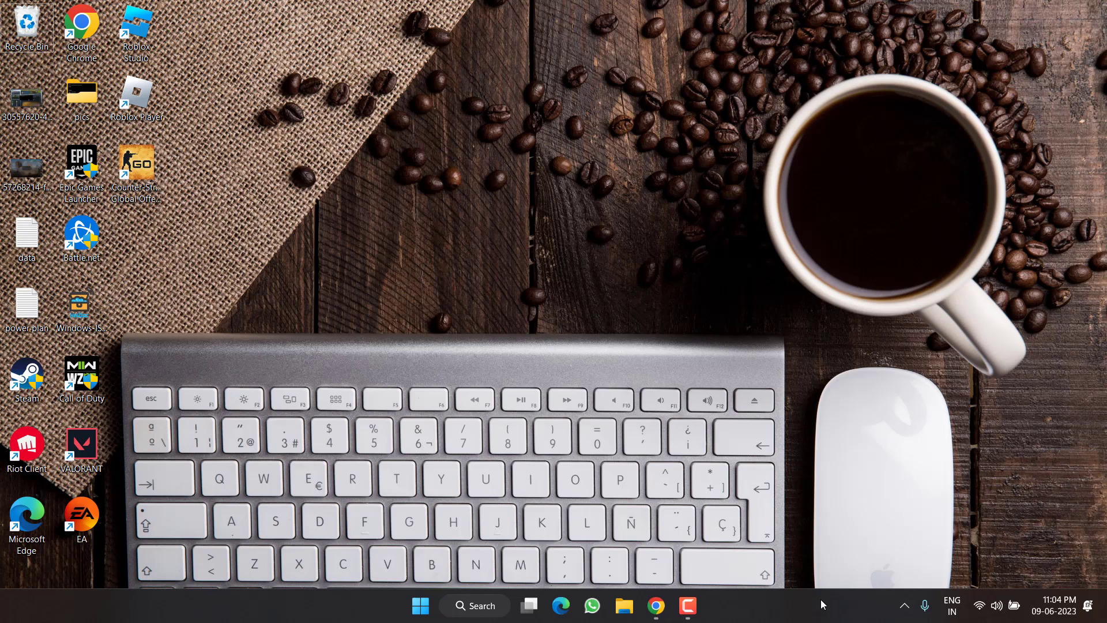
# Step: Open Steam from the hidden tray icons and show Counter-Strike: Global Offensive in the Library
pyautogui.click(904, 606)
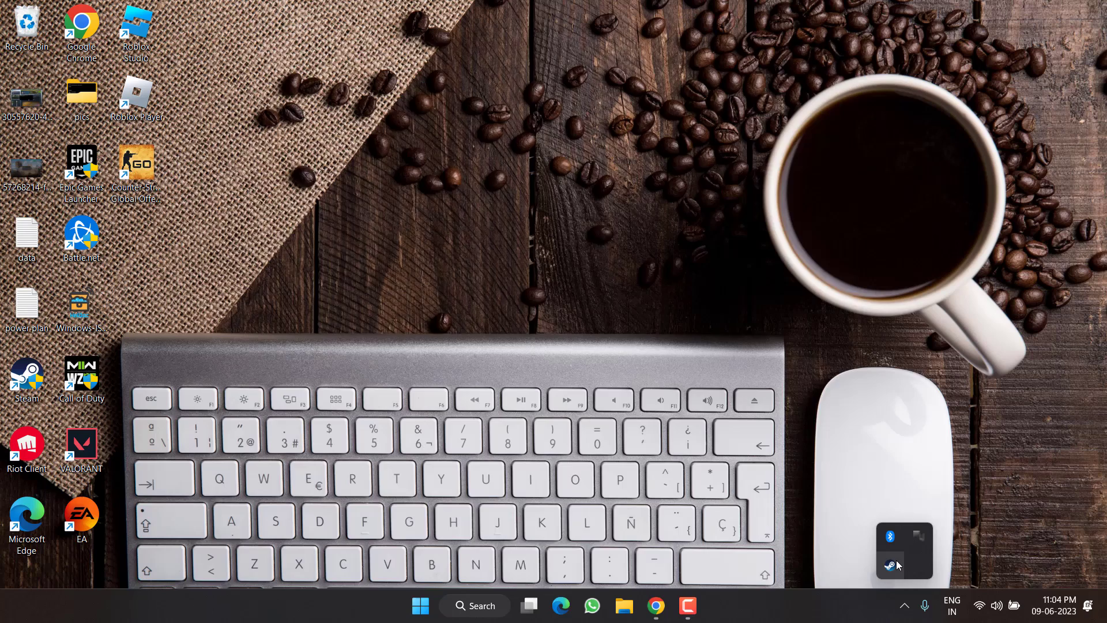
pyautogui.click(890, 565)
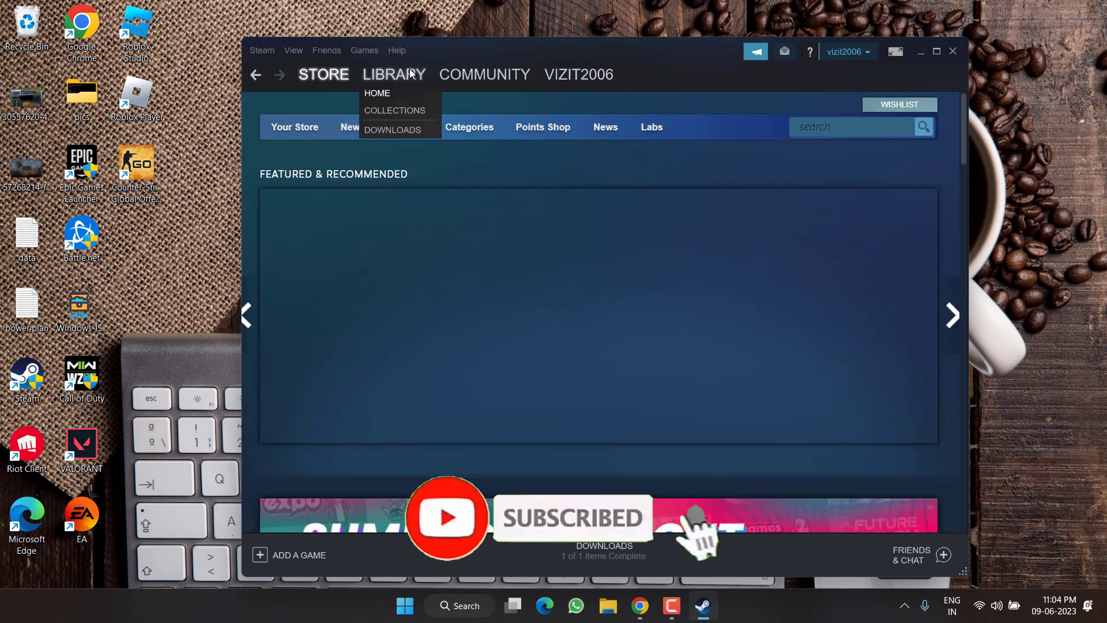
pyautogui.click(403, 74)
pyautogui.moveTo(405, 41); pyautogui.dragTo(439, 30)
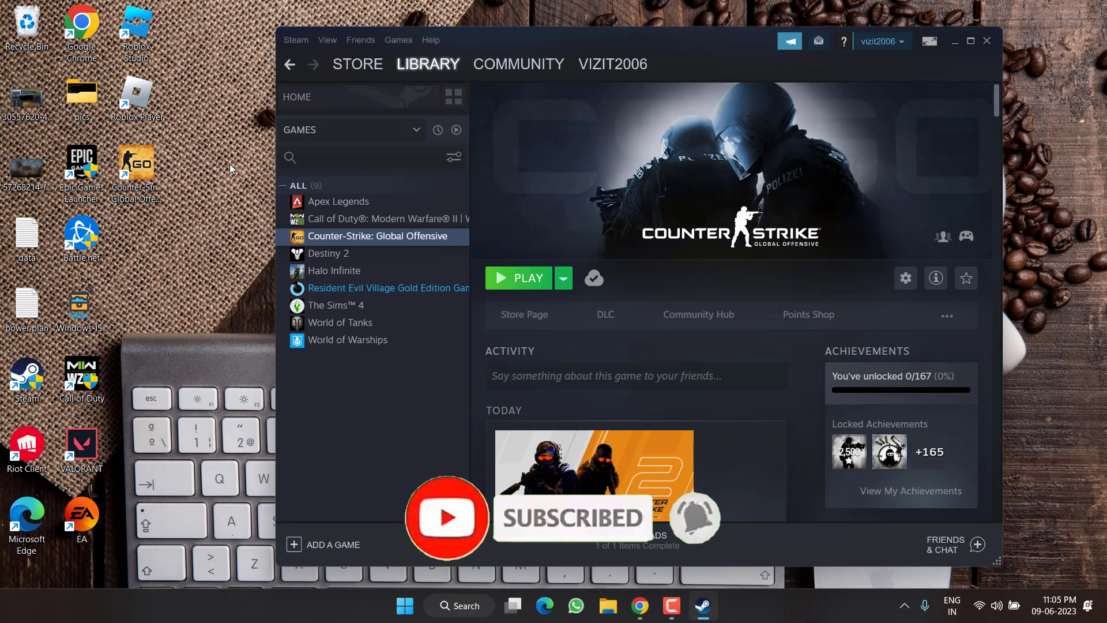
pyautogui.click(141, 168)
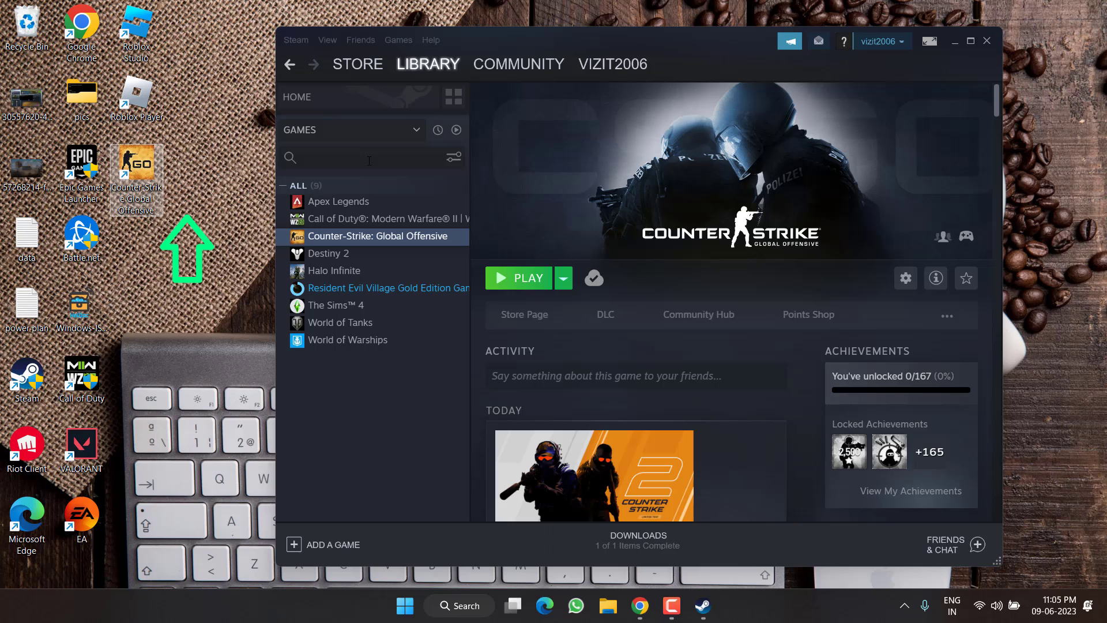
pyautogui.click(333, 240)
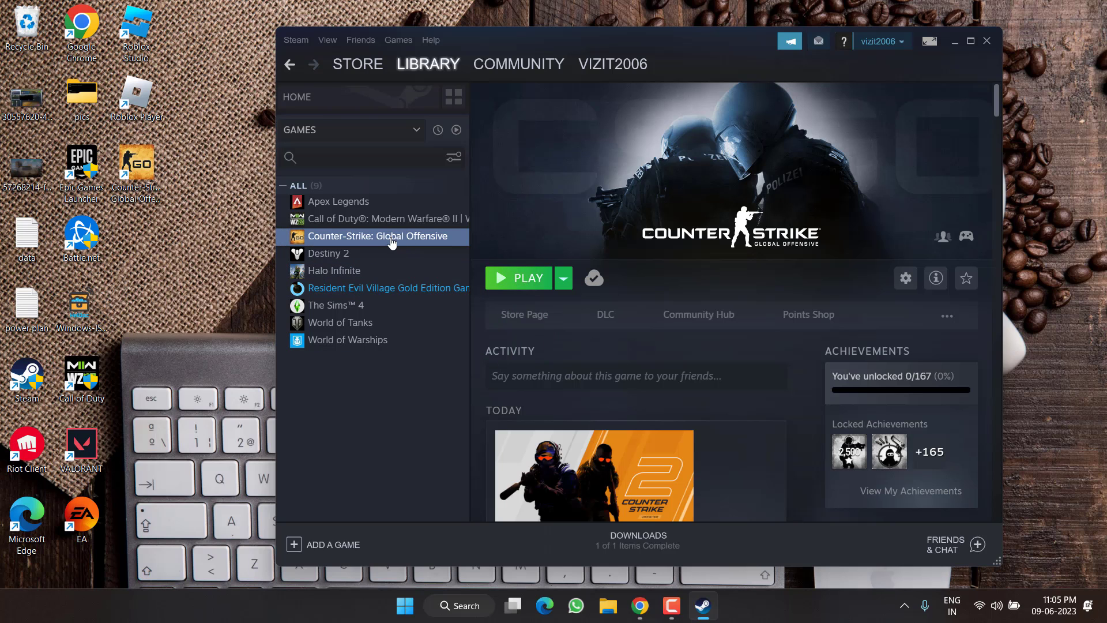
# Step: Verify Counter-Strike: Global Offensive's local files so all 3387 pass, then close Properties
pyautogui.rightClick(391, 239)
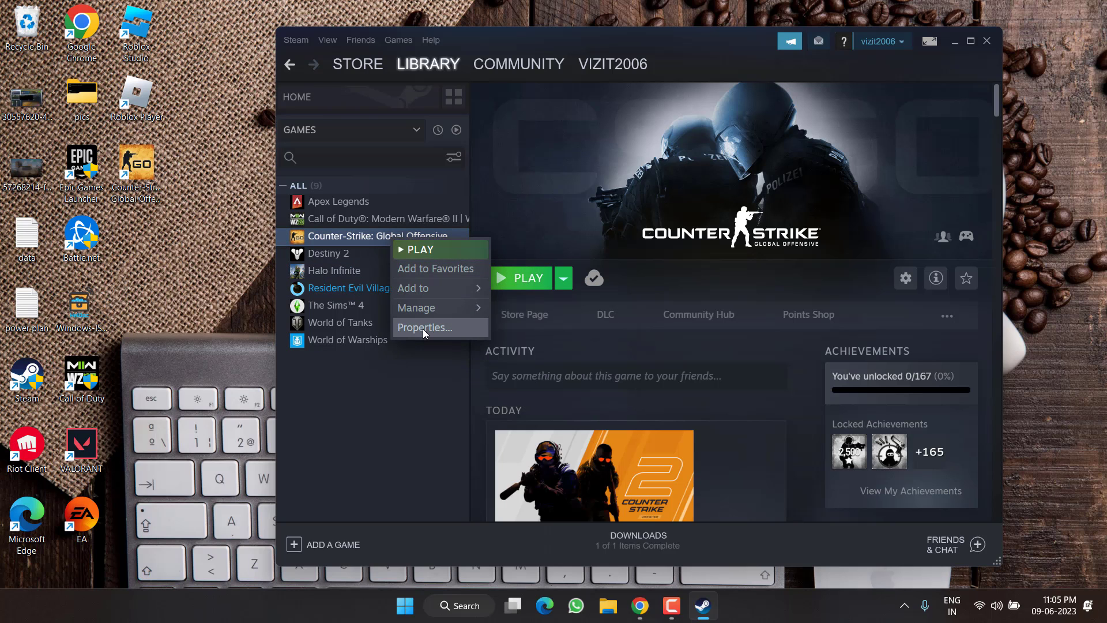
pyautogui.click(424, 329)
pyautogui.click(365, 227)
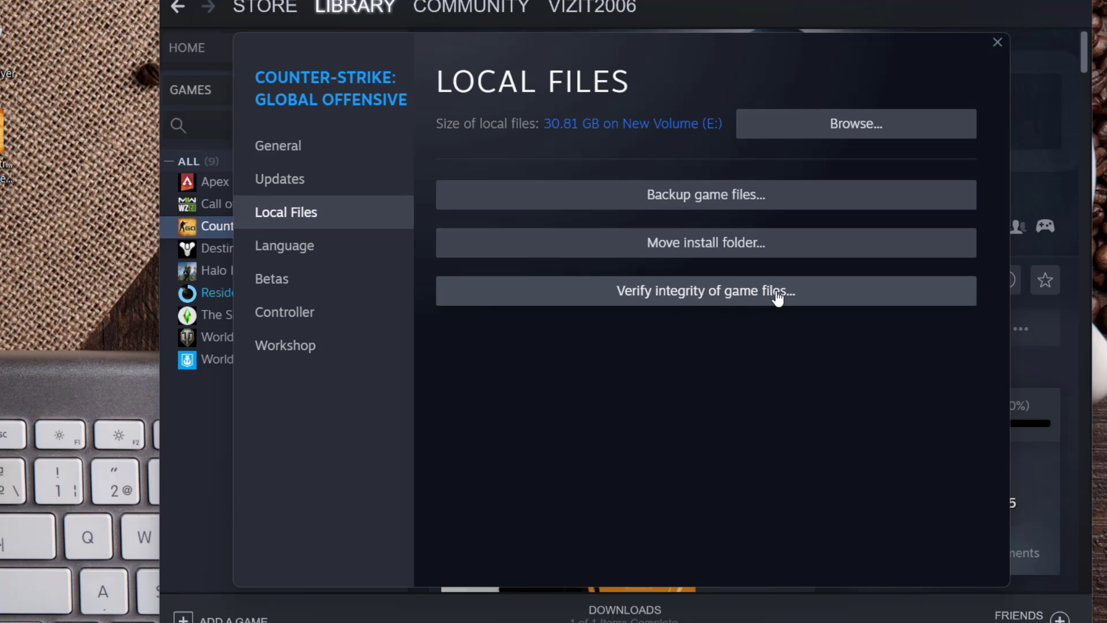
pyautogui.click(756, 295)
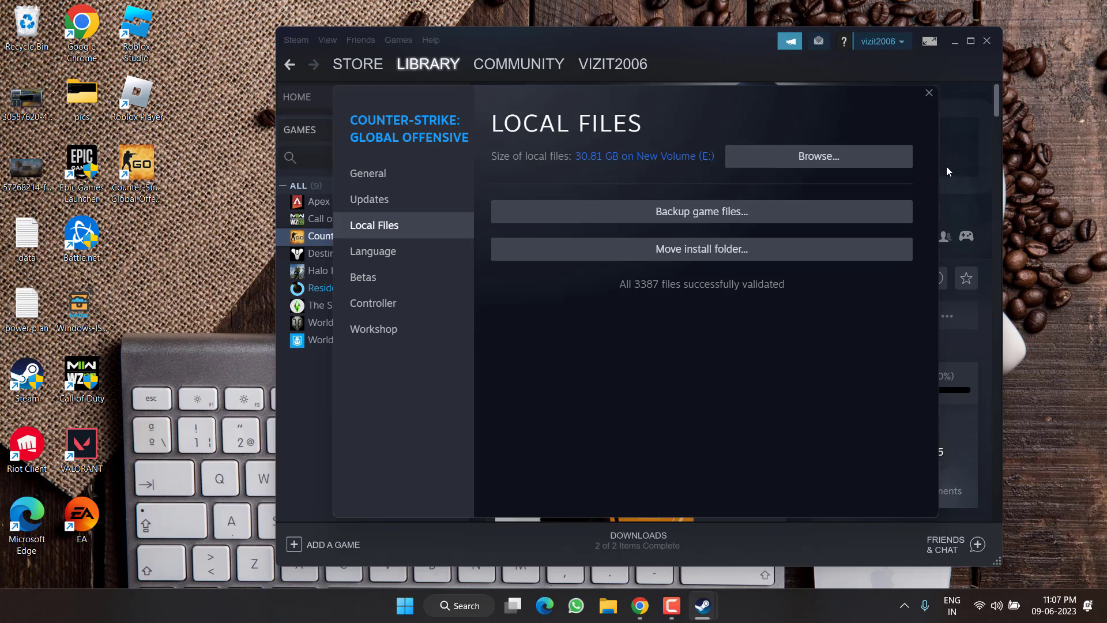
pyautogui.click(930, 93)
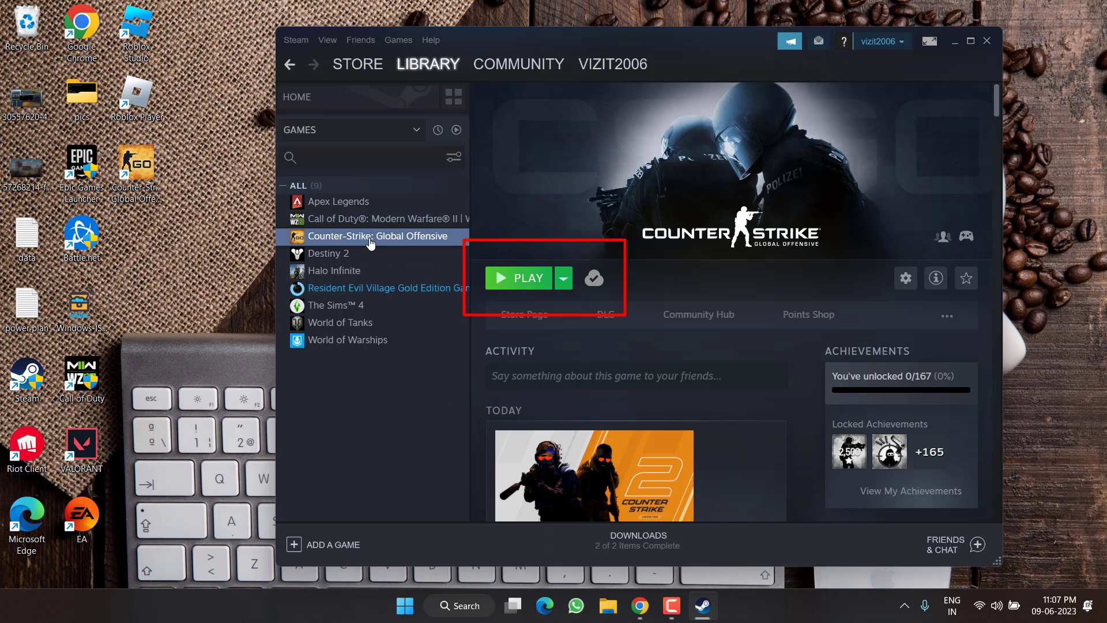
# Step: Sign out of the Steam account and confirm the sign-out
pyautogui.click(294, 40)
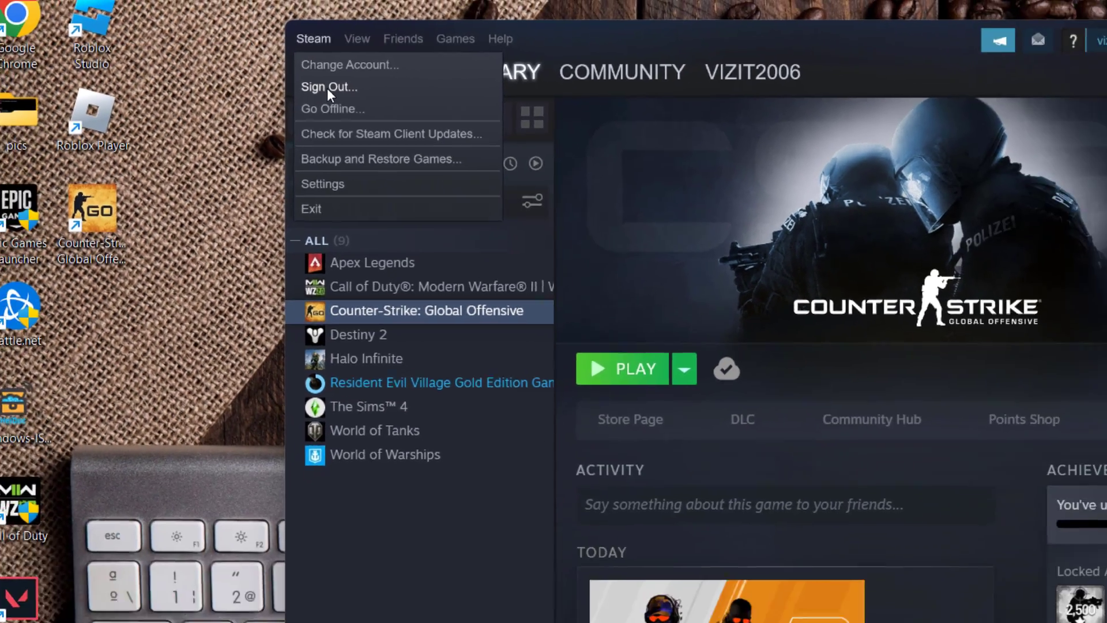
pyautogui.click(344, 96)
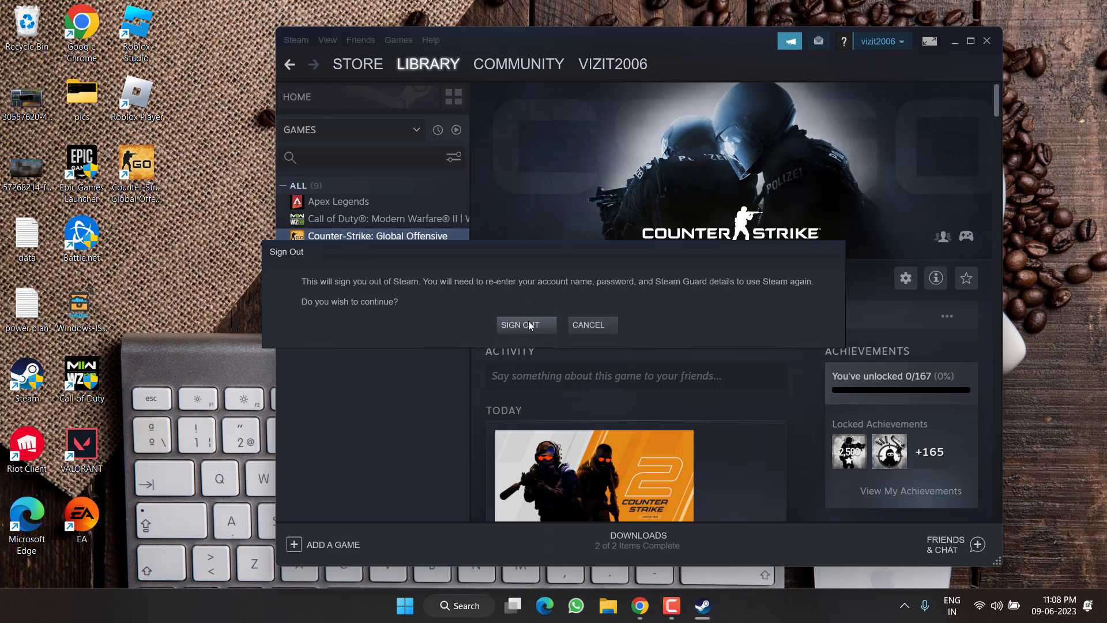
pyautogui.click(528, 324)
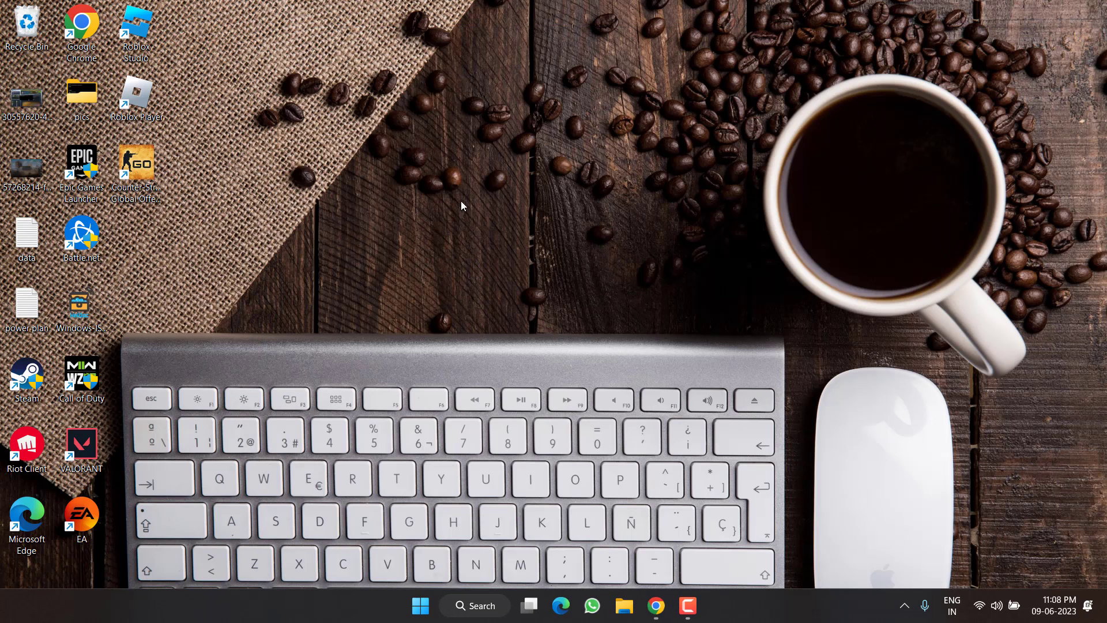
# Step: Relaunch Steam from Windows search and sign in, entering the Steam Guard code
pyautogui.press('super')
pyautogui.write('s')
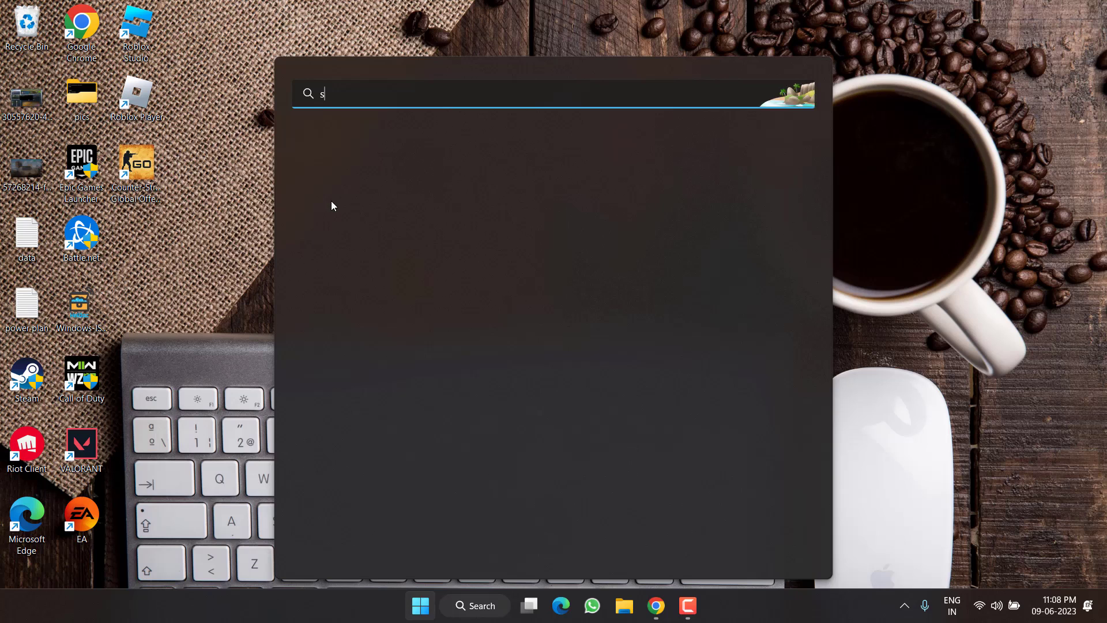
pyautogui.write('team')
pyautogui.press('Return')
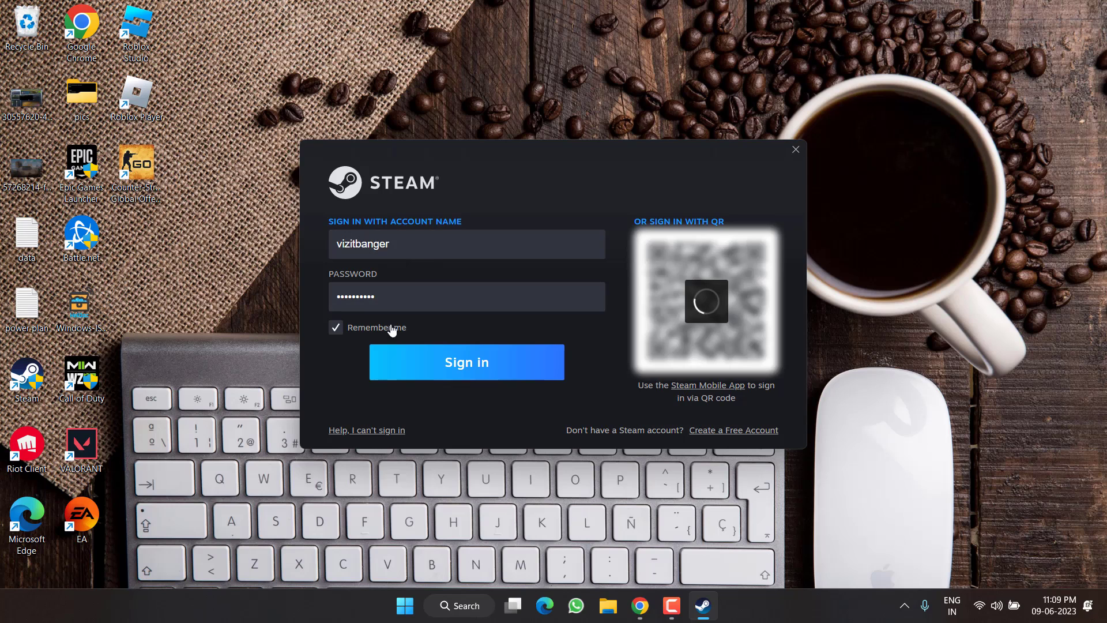
pyautogui.click(443, 361)
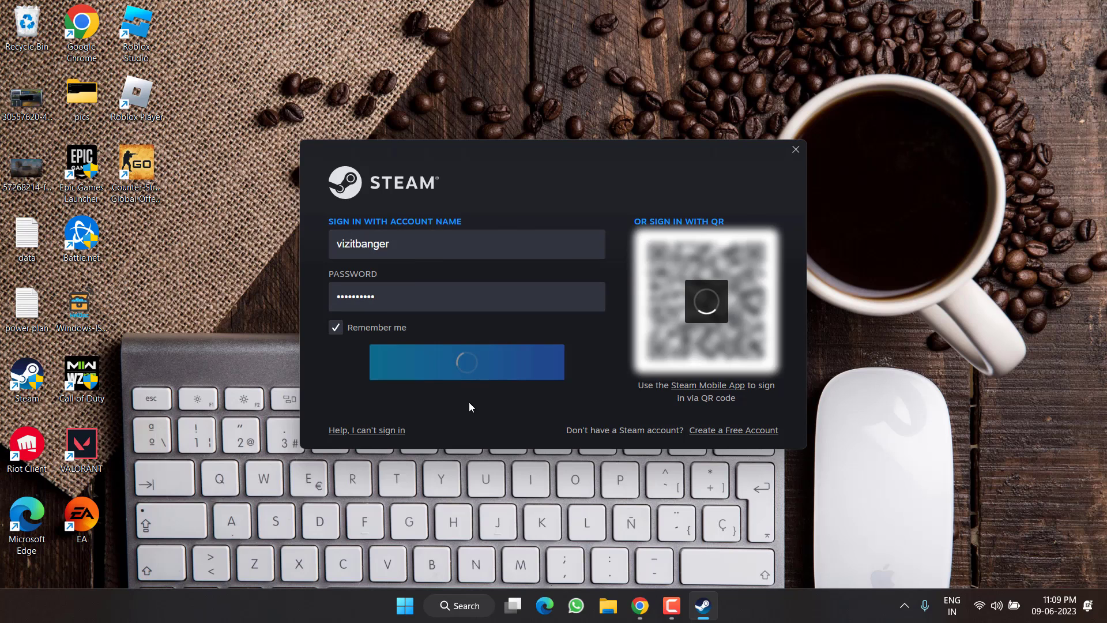
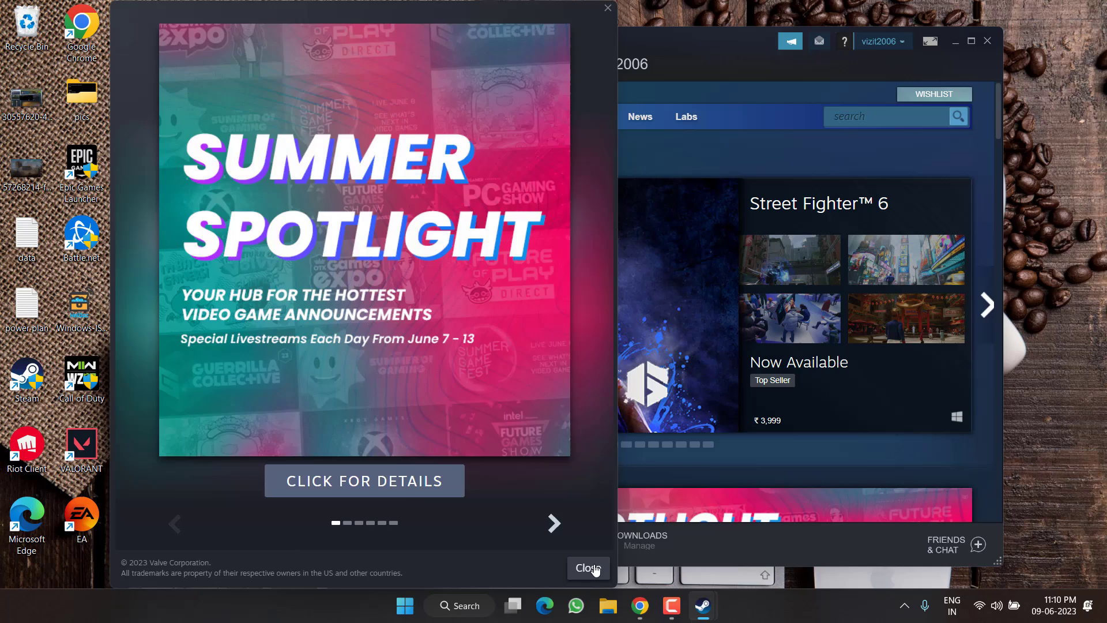
# Step: Dismiss the Summer Spotlight popup and open the Counter-Strike: Global Offensive library page
pyautogui.click(595, 570)
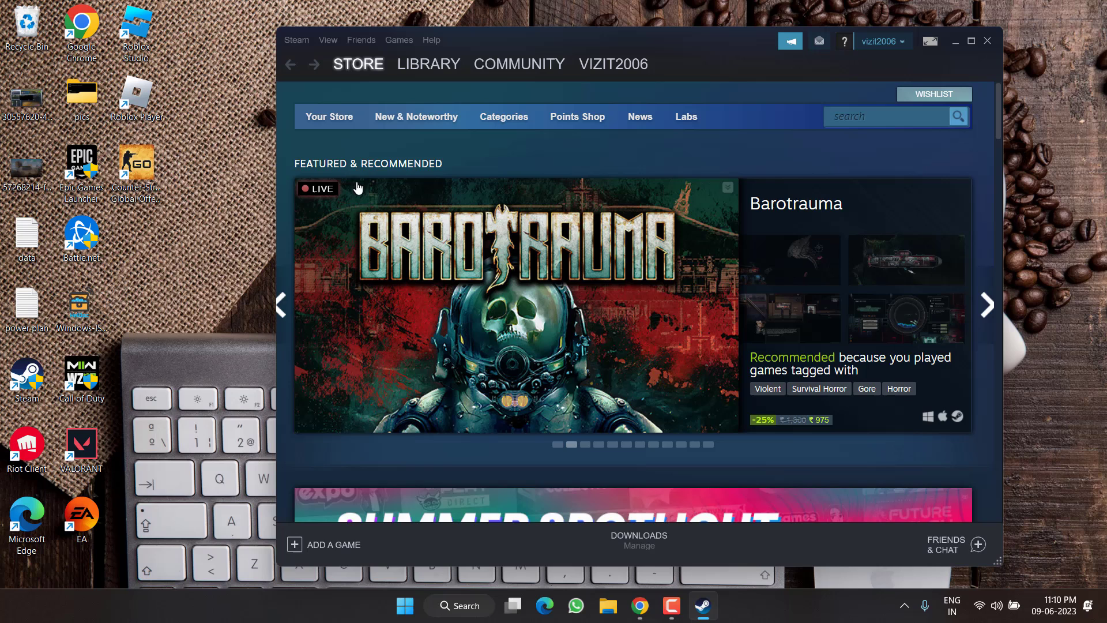
pyautogui.moveTo(367, 67)
pyautogui.click(414, 64)
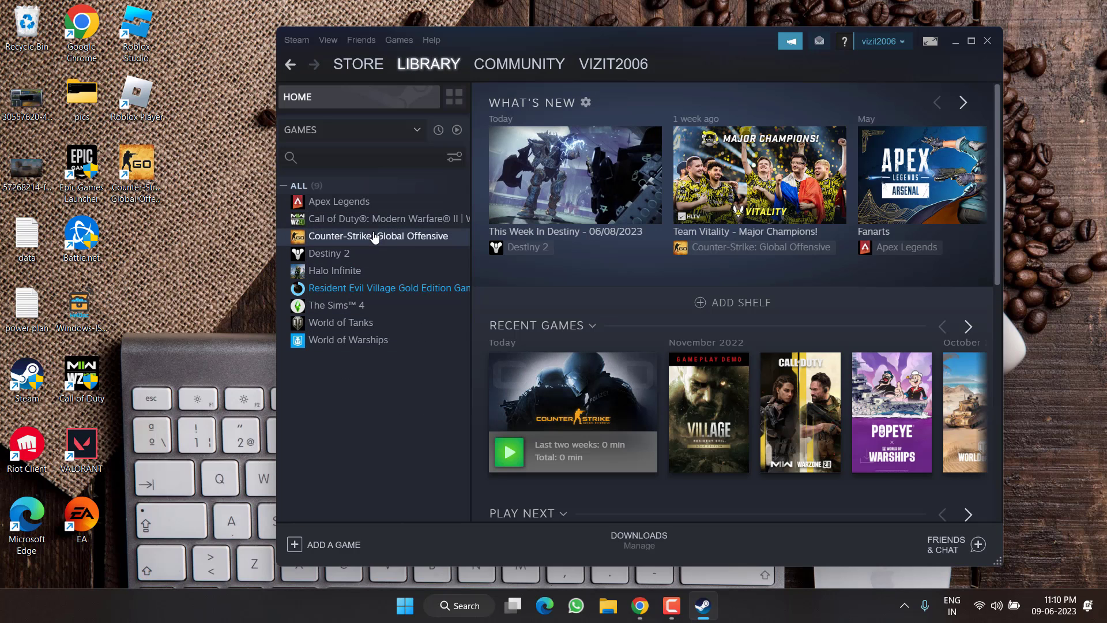
pyautogui.click(336, 238)
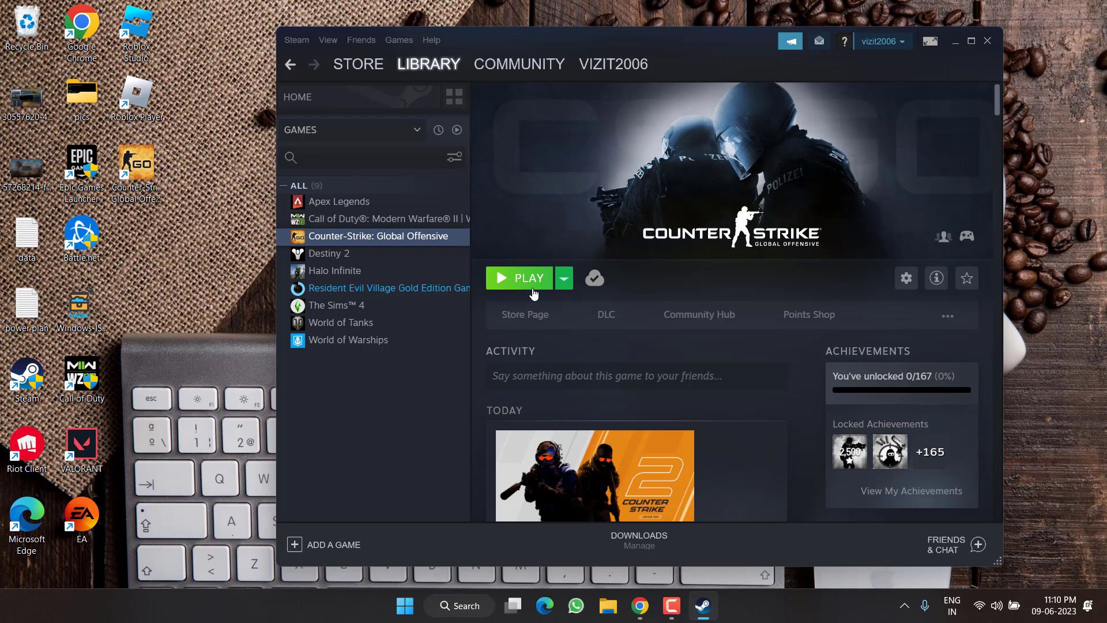
# Step: Clear Steam's download cache from Settings > Downloads and confirm with OK
pyautogui.click(302, 40)
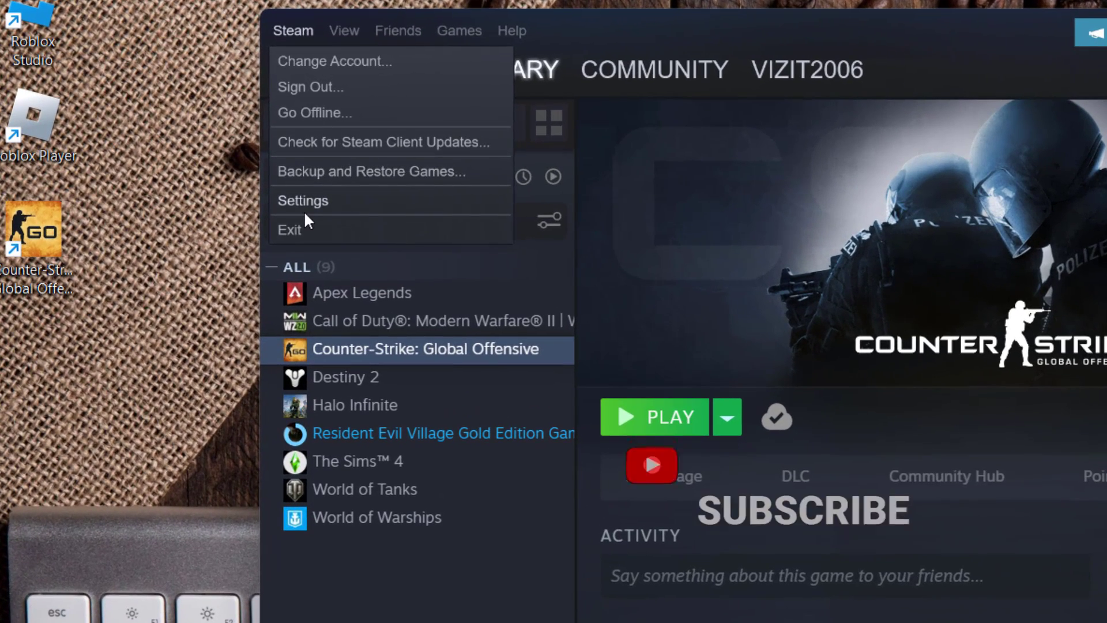
pyautogui.click(304, 211)
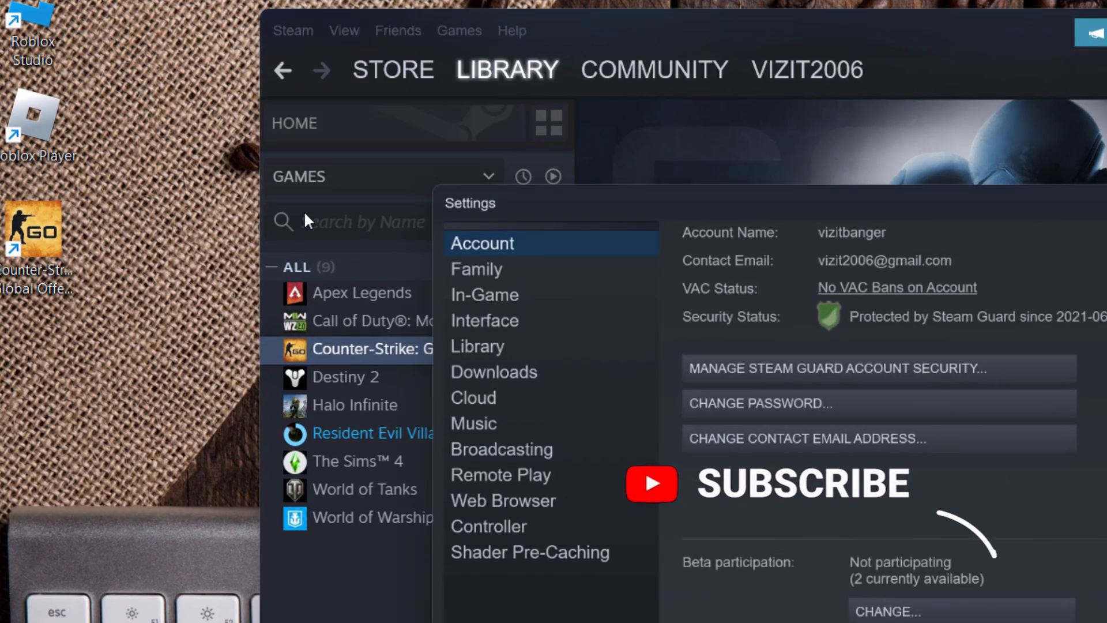
pyautogui.click(488, 370)
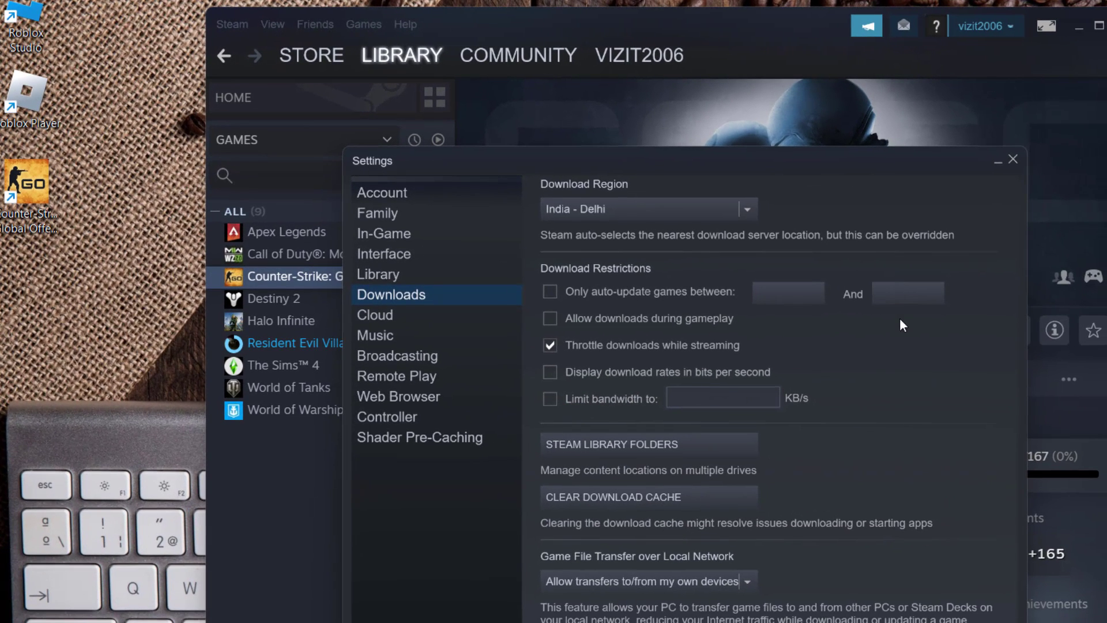
pyautogui.click(621, 498)
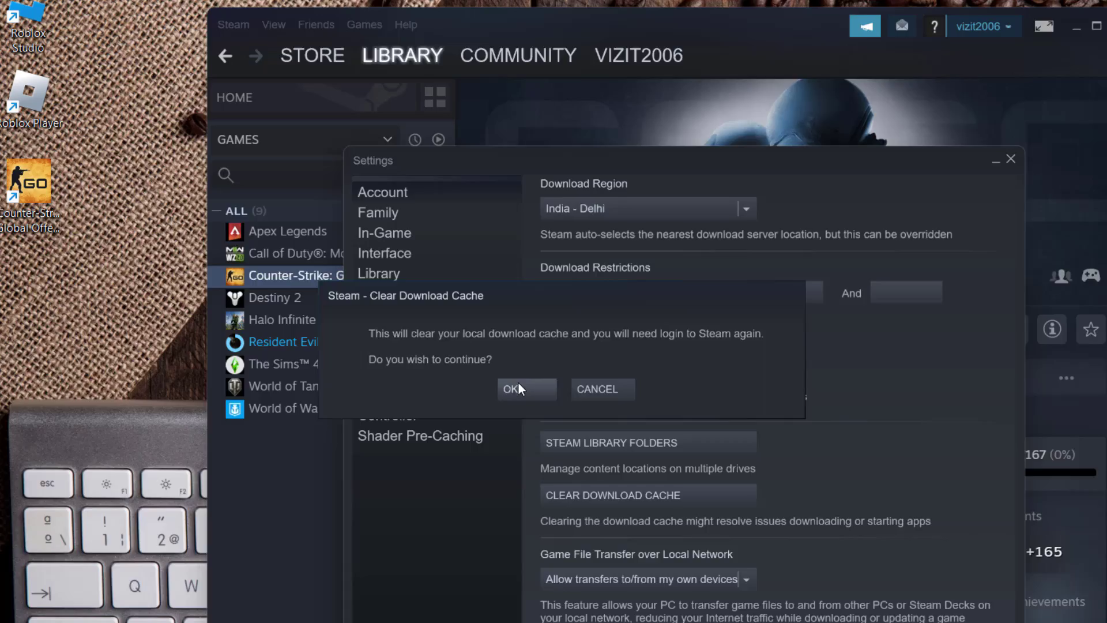
pyautogui.click(511, 390)
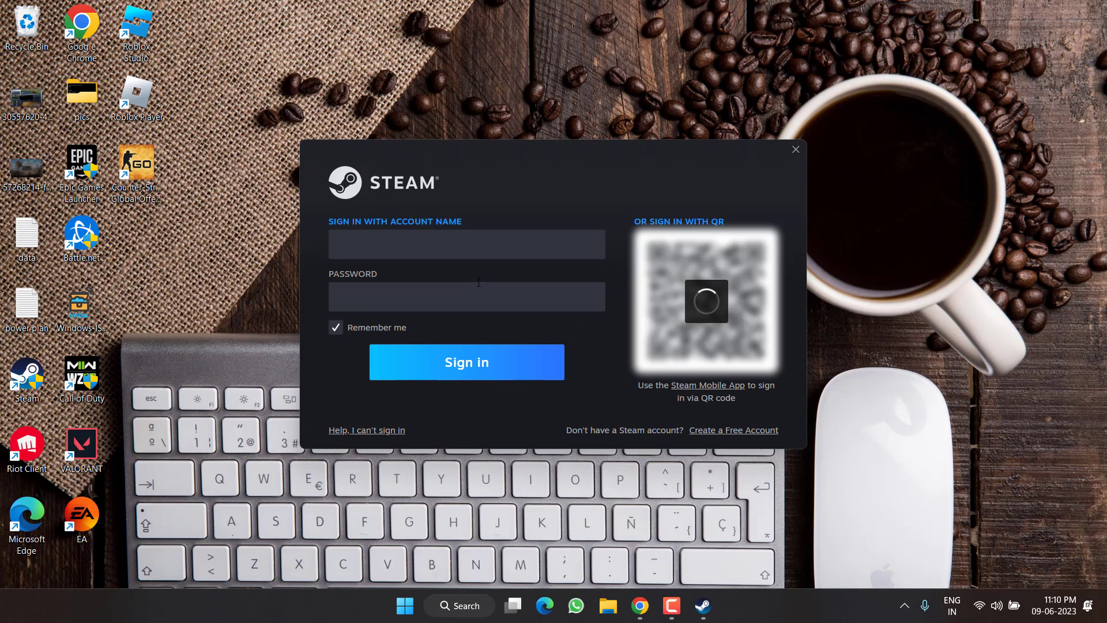
# Step: Sign back in with the account name and Steam Guard code, then reopen the CS:GO library page
pyautogui.click(419, 240)
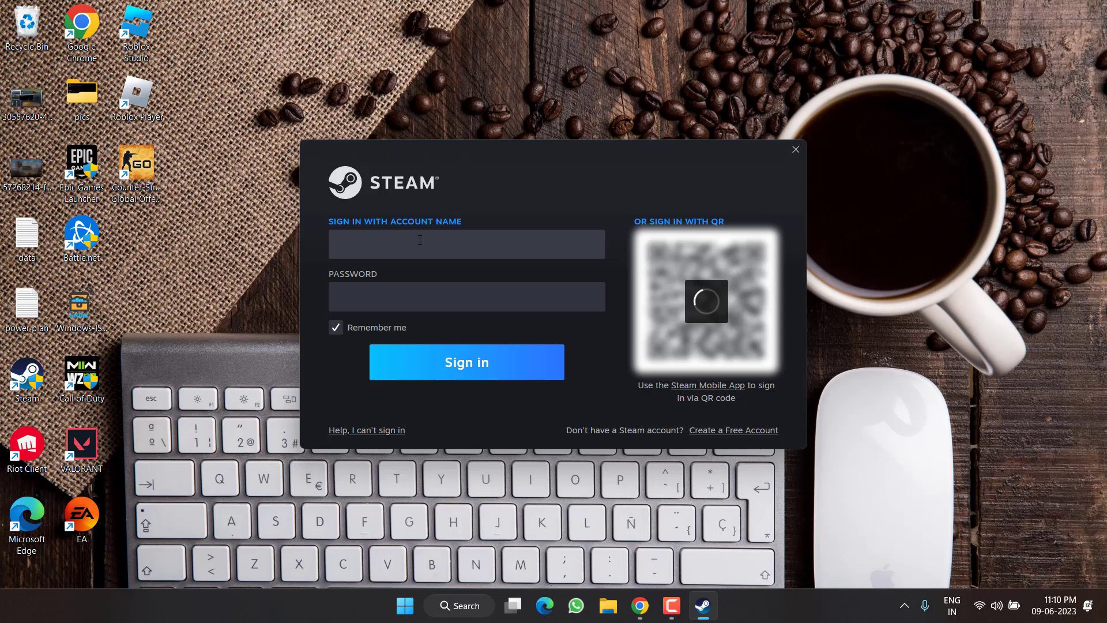
pyautogui.write('vizitbanger')
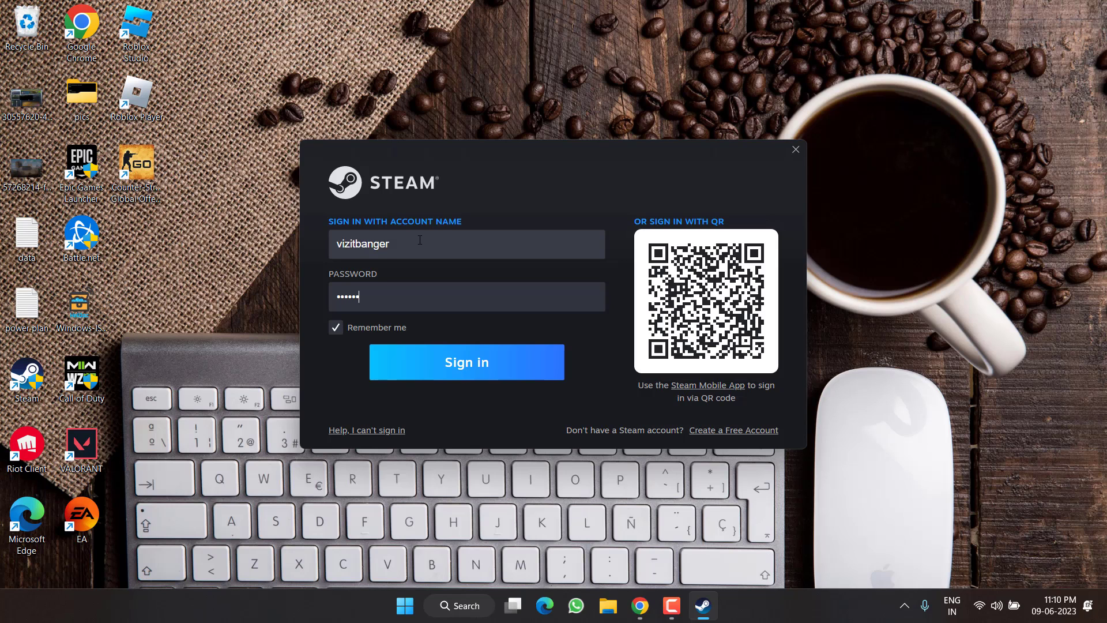
pyautogui.press('Return')
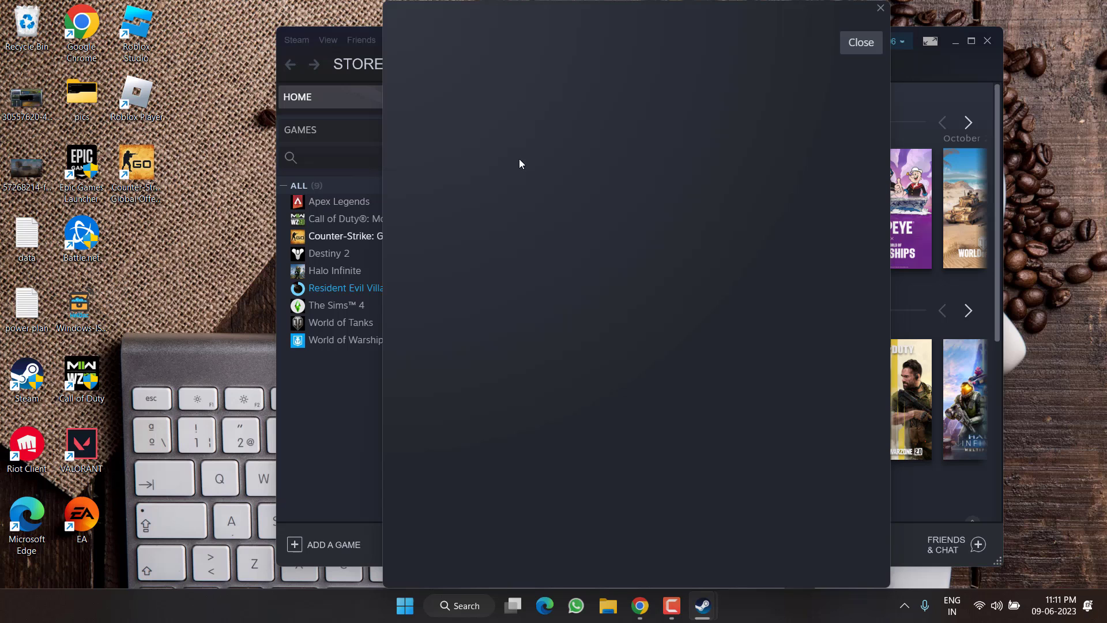
pyautogui.press('Escape')
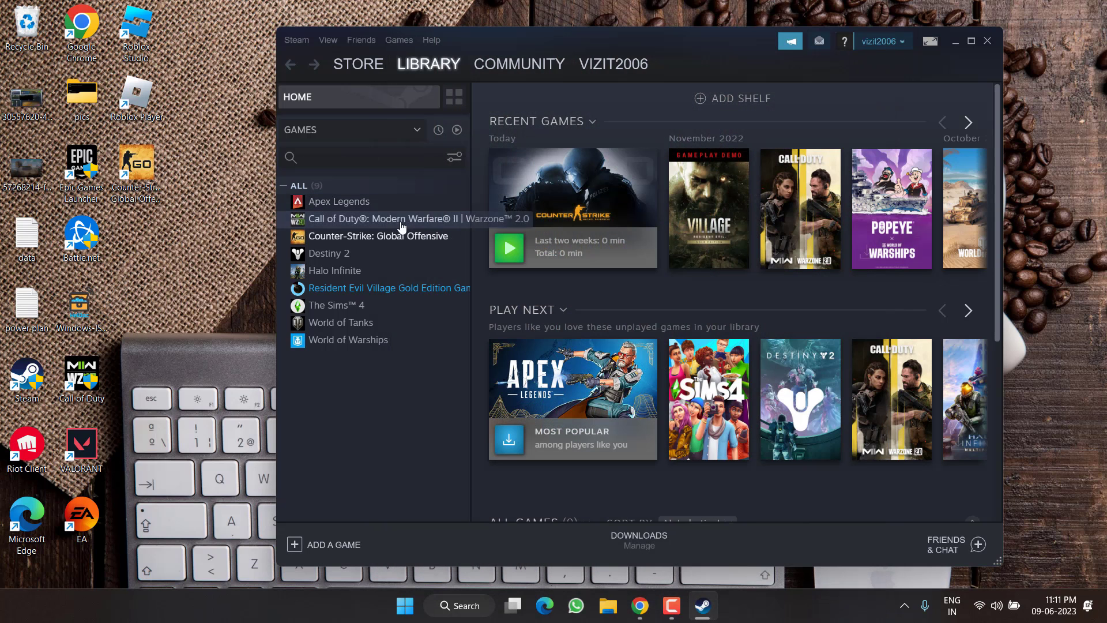
pyautogui.click(369, 238)
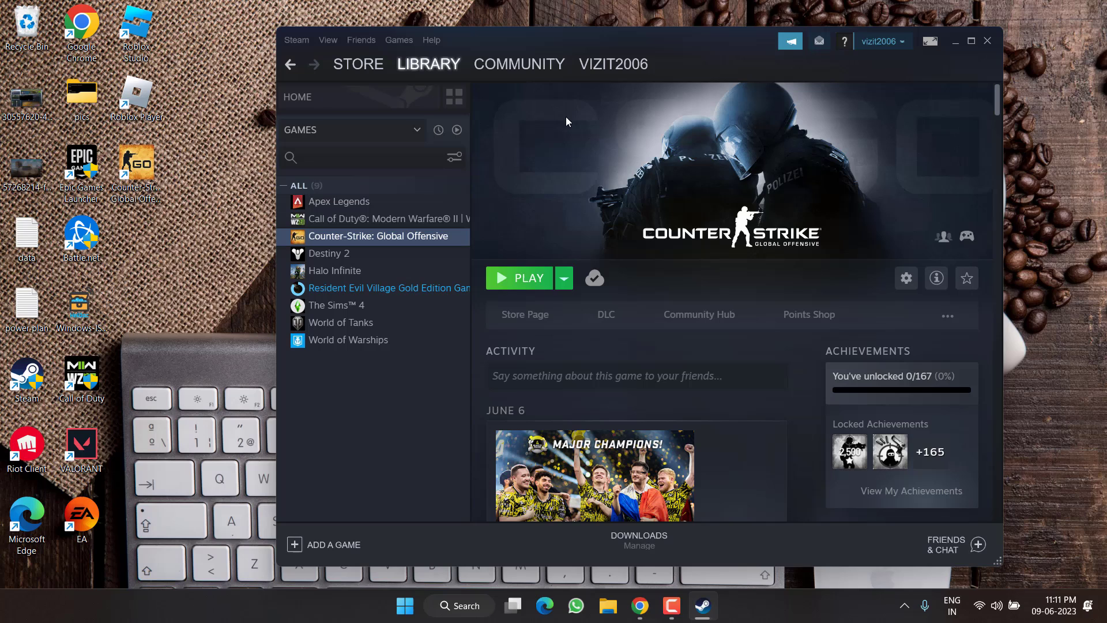
# Step: Close Steam and open Network Connections by running ncpa.cpl
pyautogui.click(989, 42)
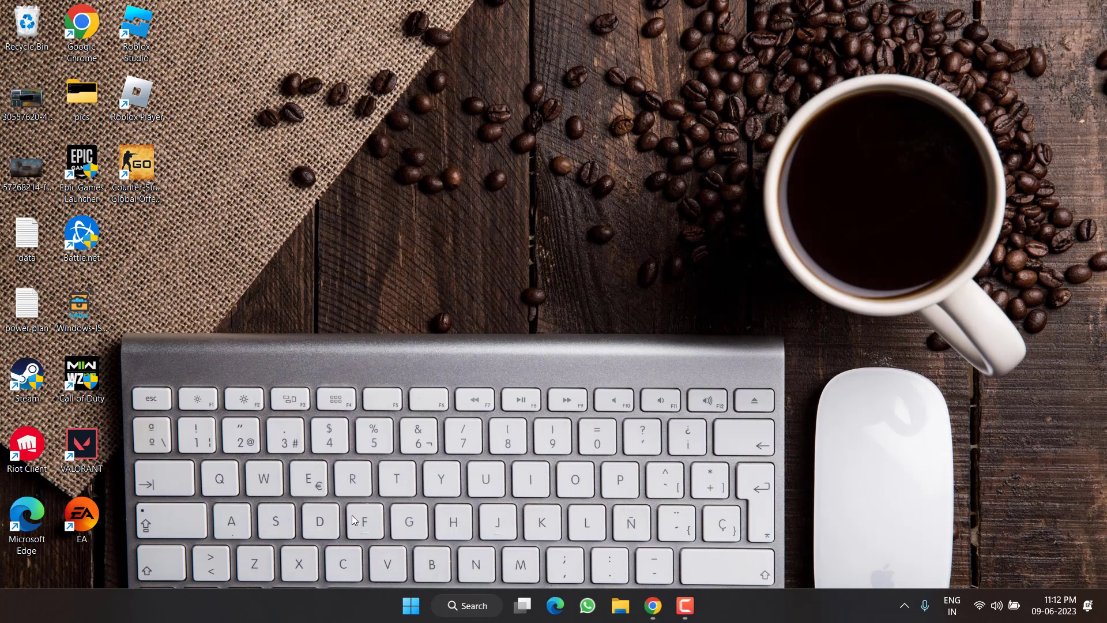
pyautogui.rightClick(419, 610)
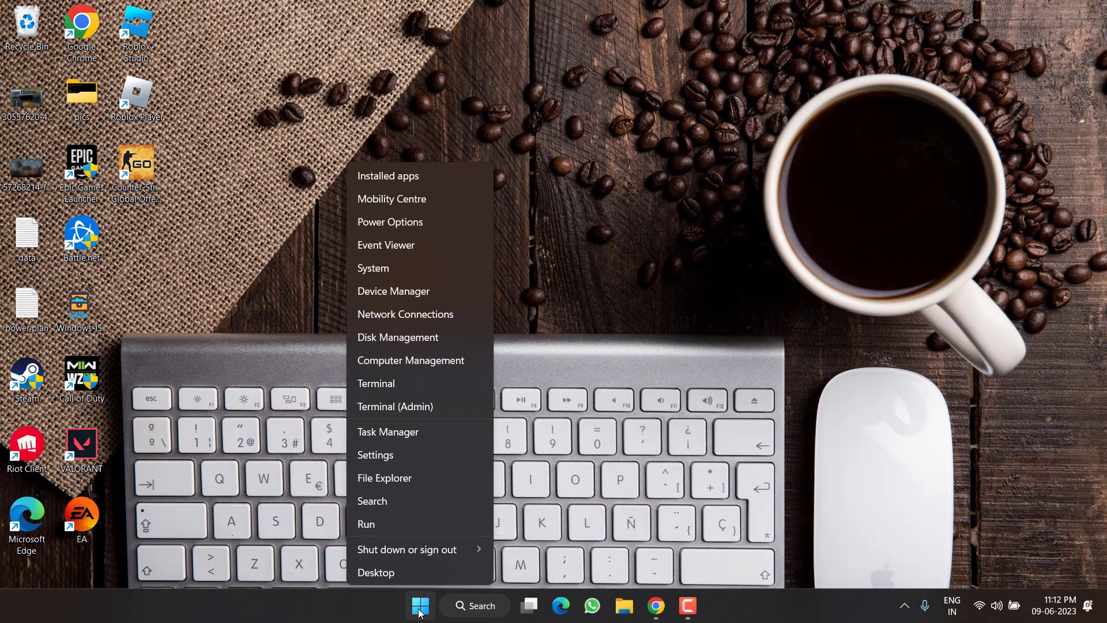
pyautogui.click(386, 529)
pyautogui.write('ncpa')
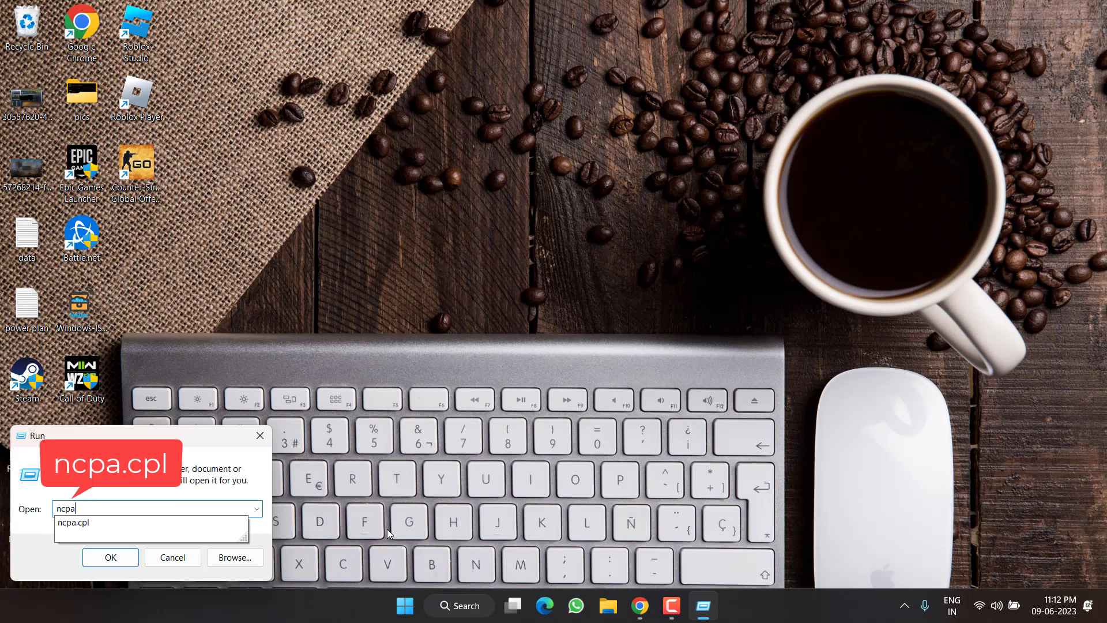
pyautogui.press('Down')
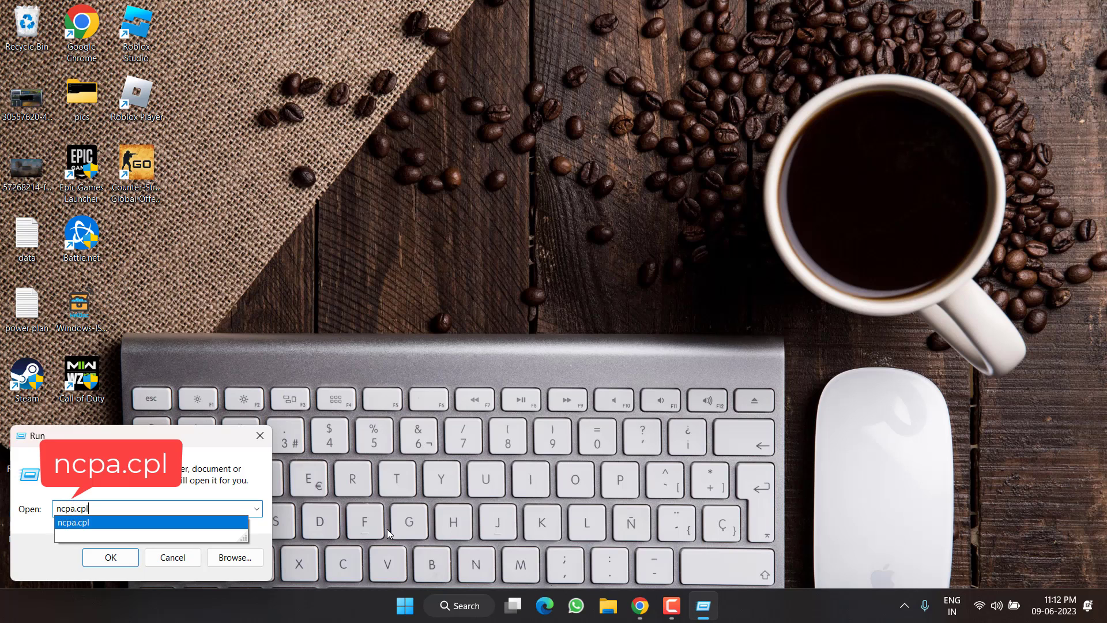
pyautogui.press('Return')
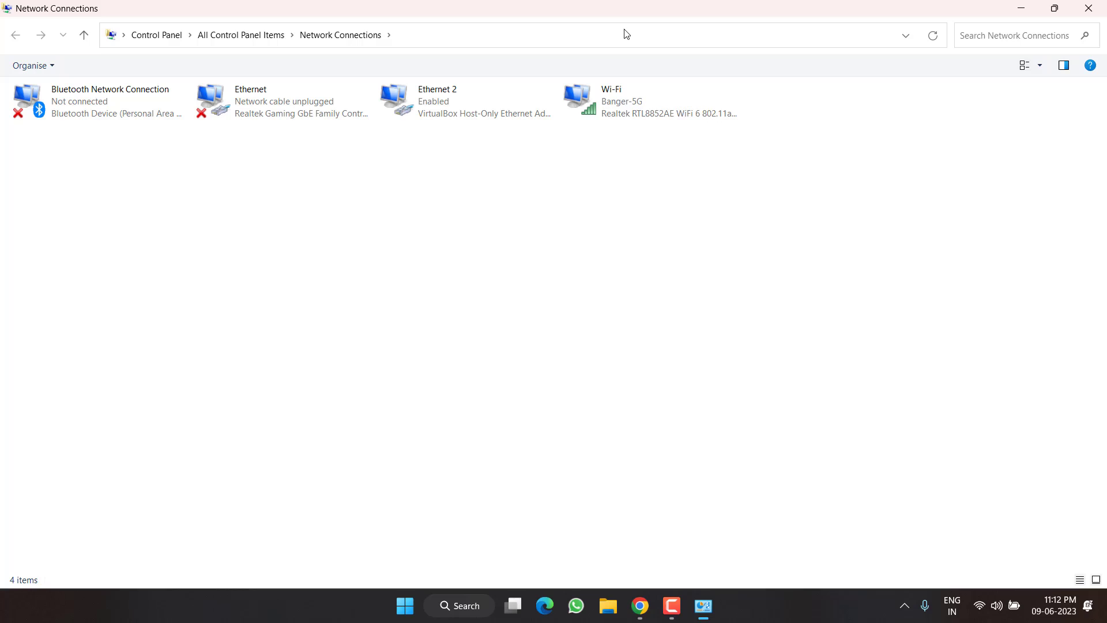
# Step: Disable and re-enable the Wi-Fi adapter, then close Network Connections
pyautogui.click(600, 115)
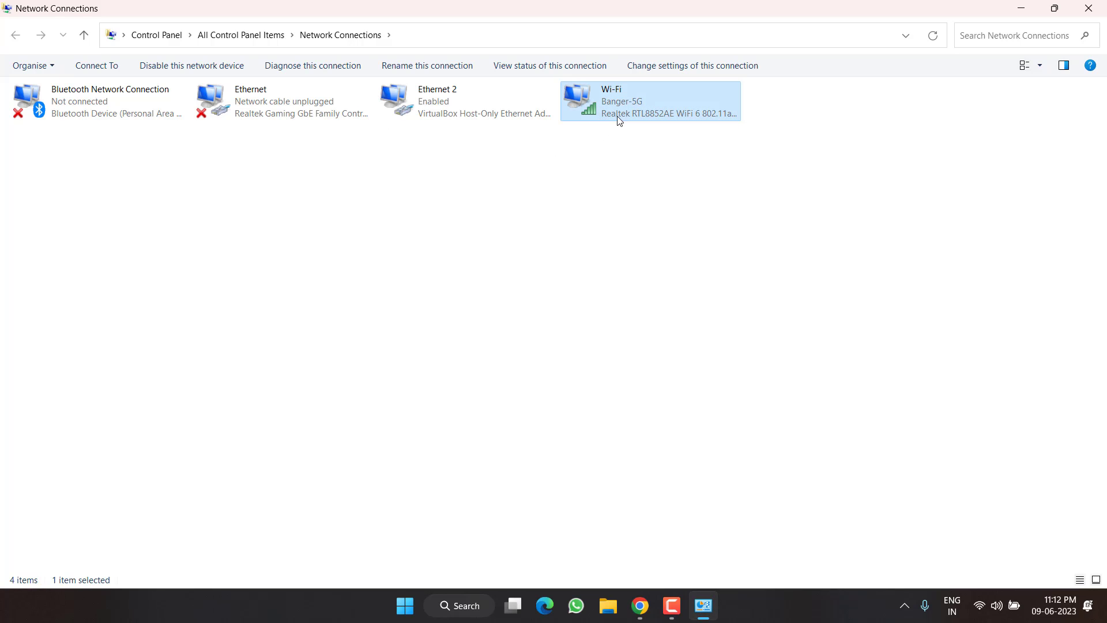
pyautogui.rightClick(618, 115)
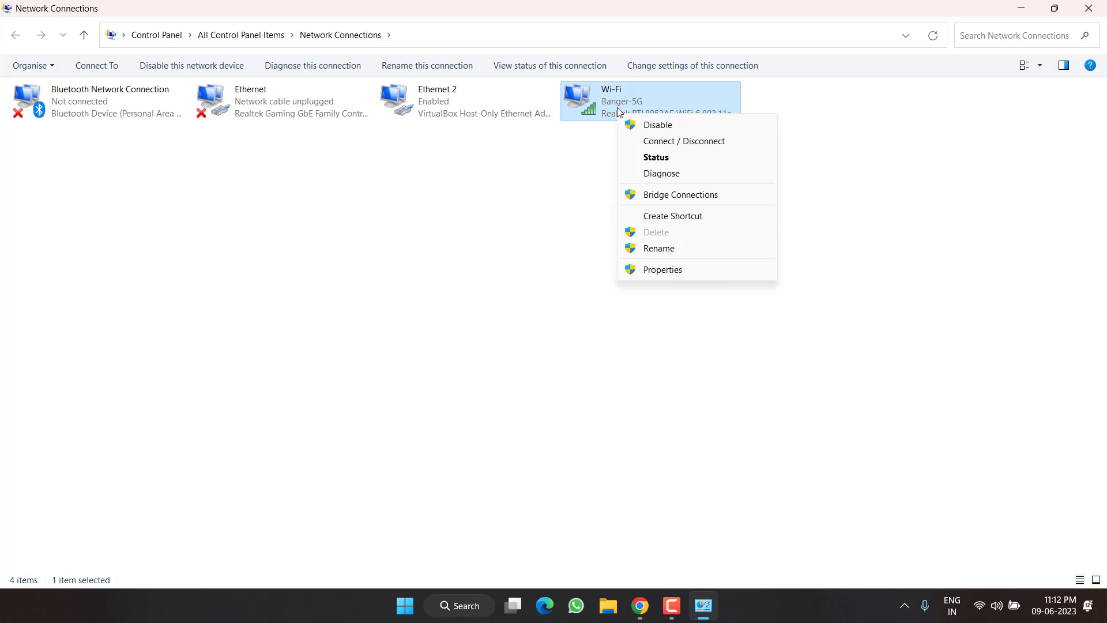
pyautogui.click(657, 125)
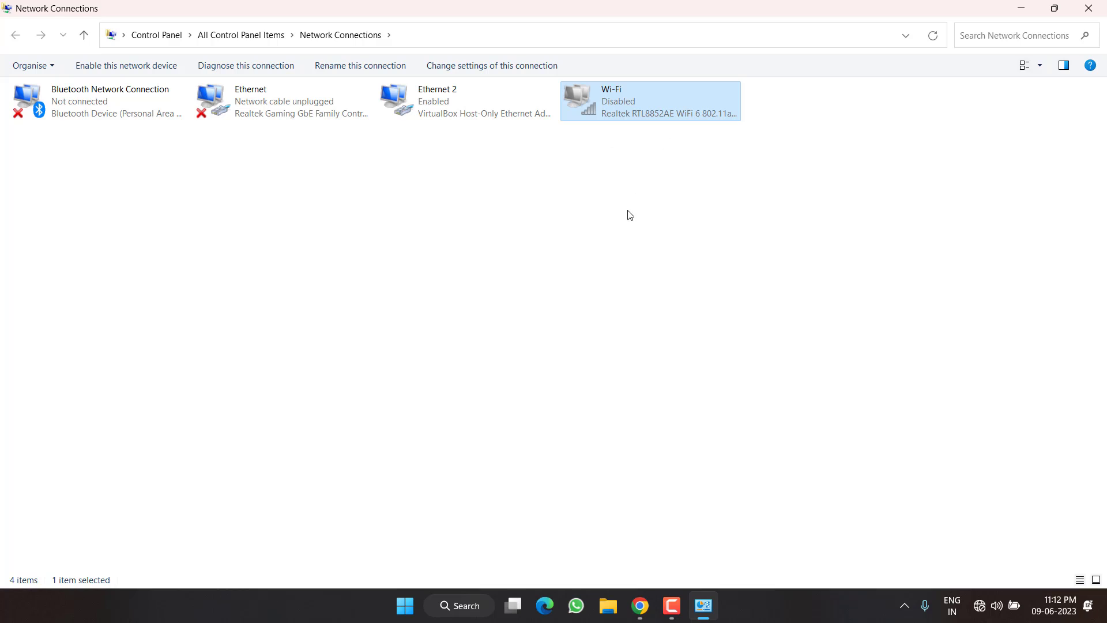
pyautogui.click(615, 221)
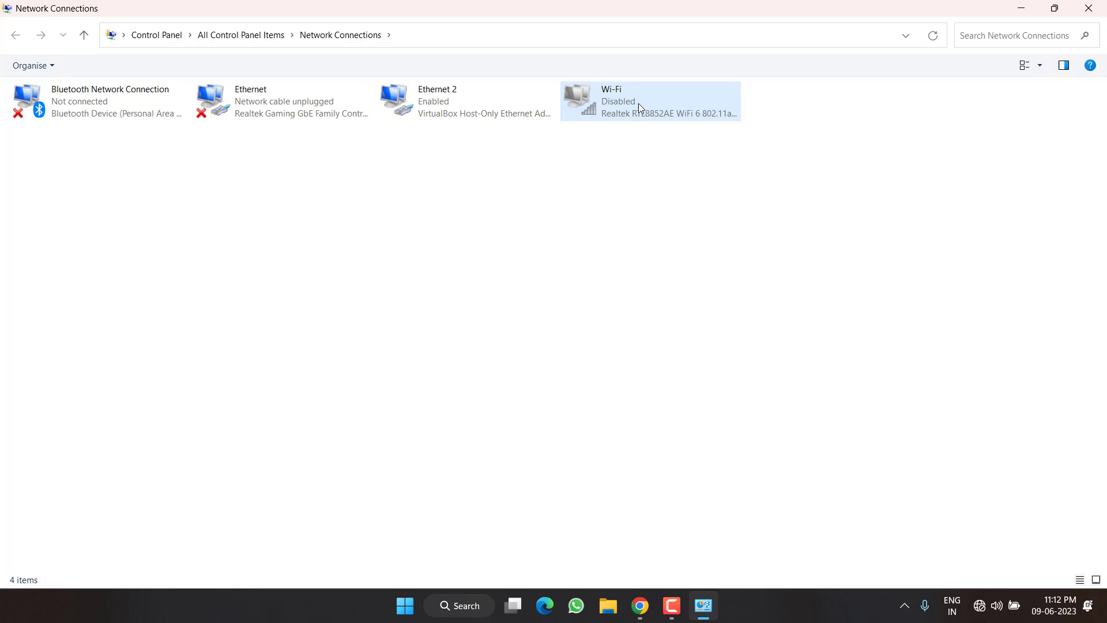
pyautogui.rightClick(623, 107)
pyautogui.click(666, 121)
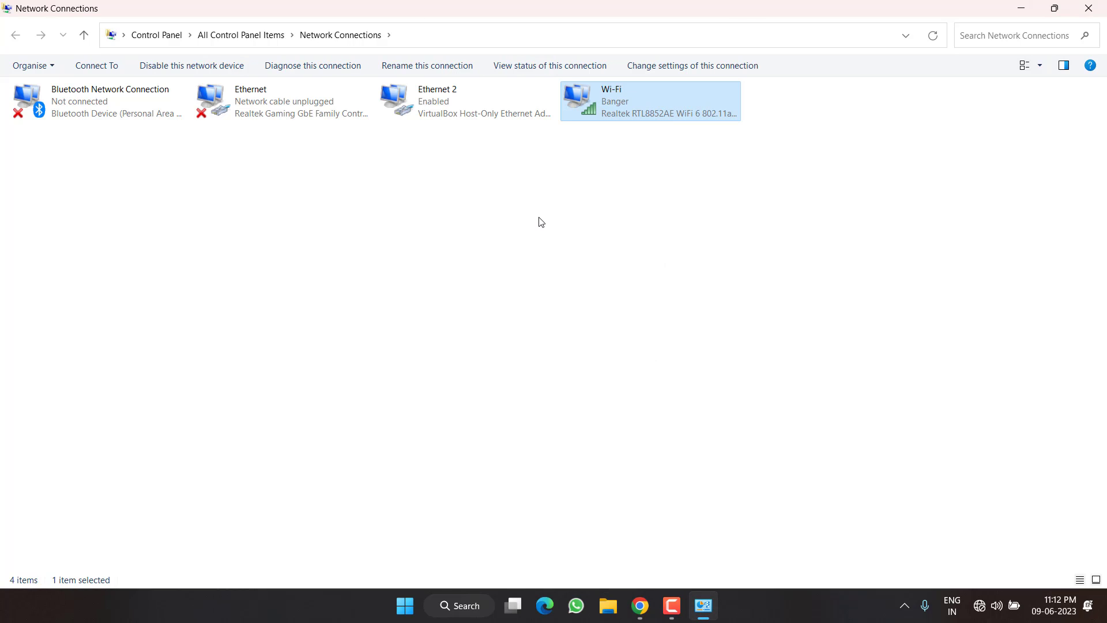
pyautogui.click(1088, 8)
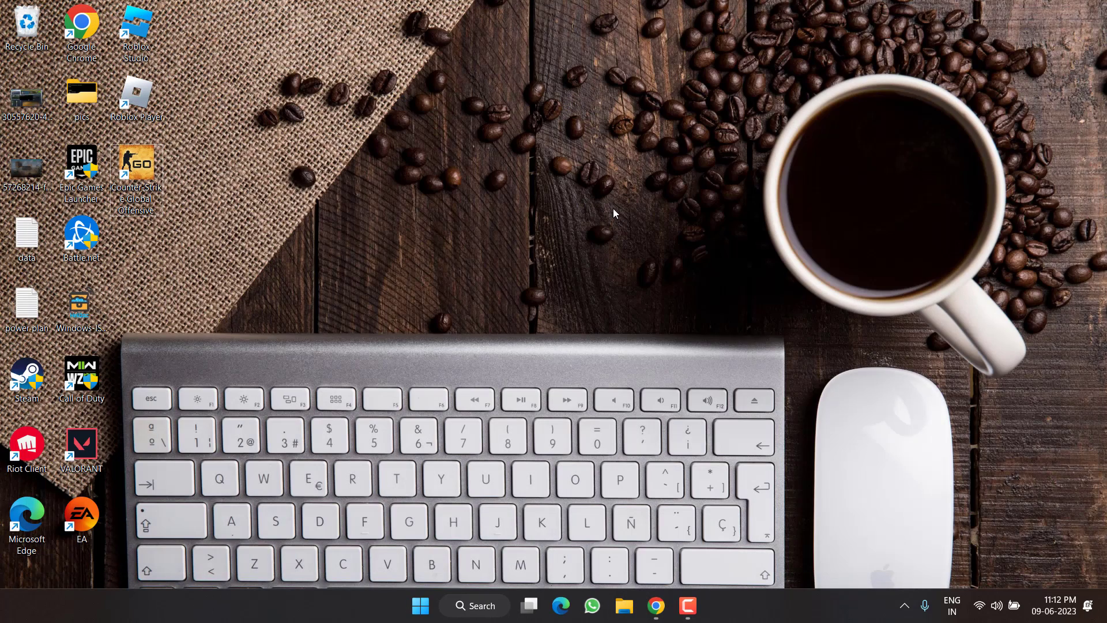
# Step: Review Downdetector's Counter-Strike page and outage chart showing no problems, then minimize Chrome
pyautogui.click(656, 606)
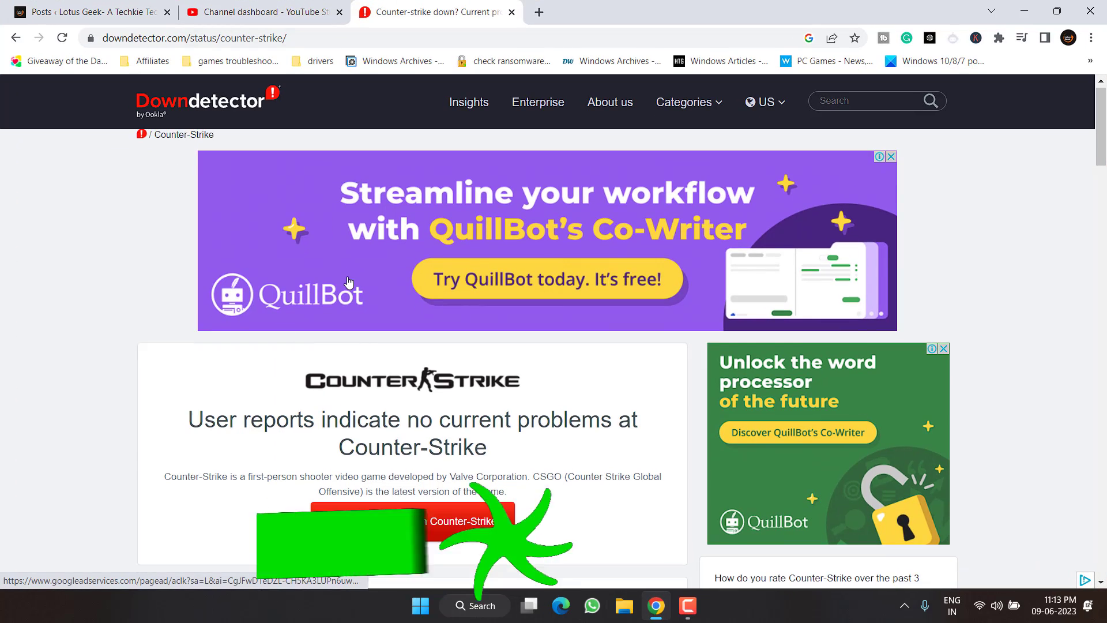
pyautogui.scroll(-4, 348, 266)
pyautogui.scroll(-1, 348, 266)
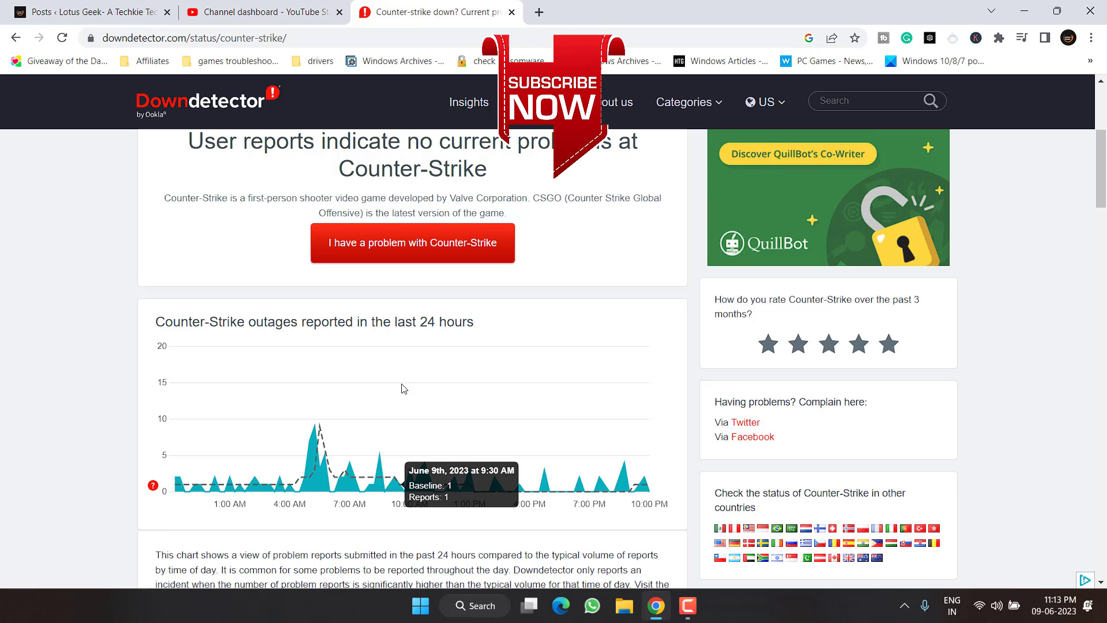
pyautogui.scroll(4, 397, 387)
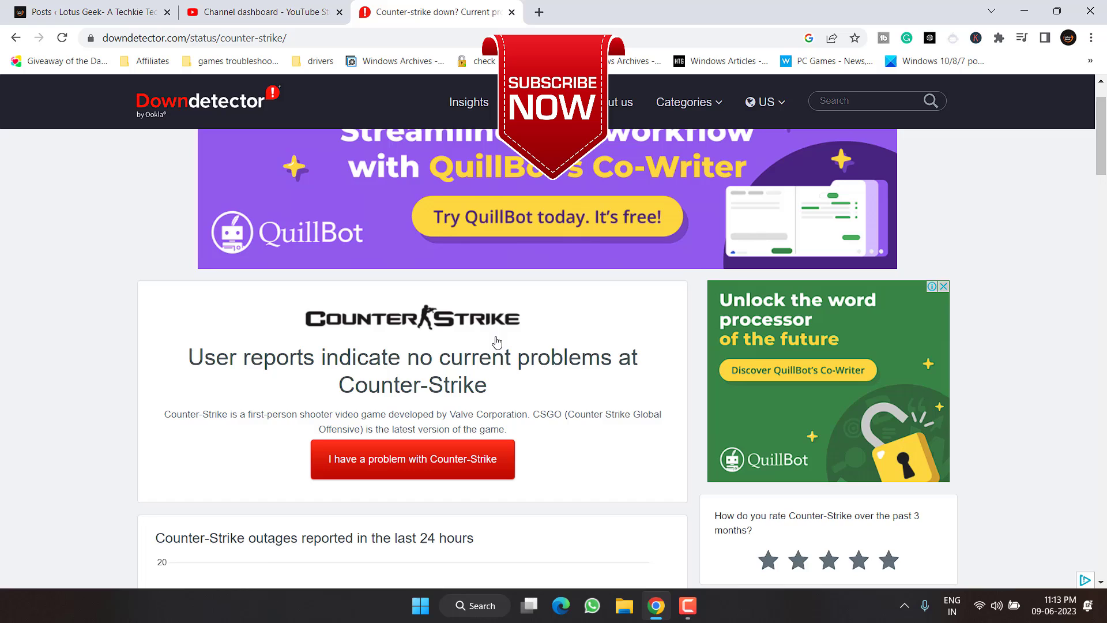
pyautogui.scroll(1, 497, 342)
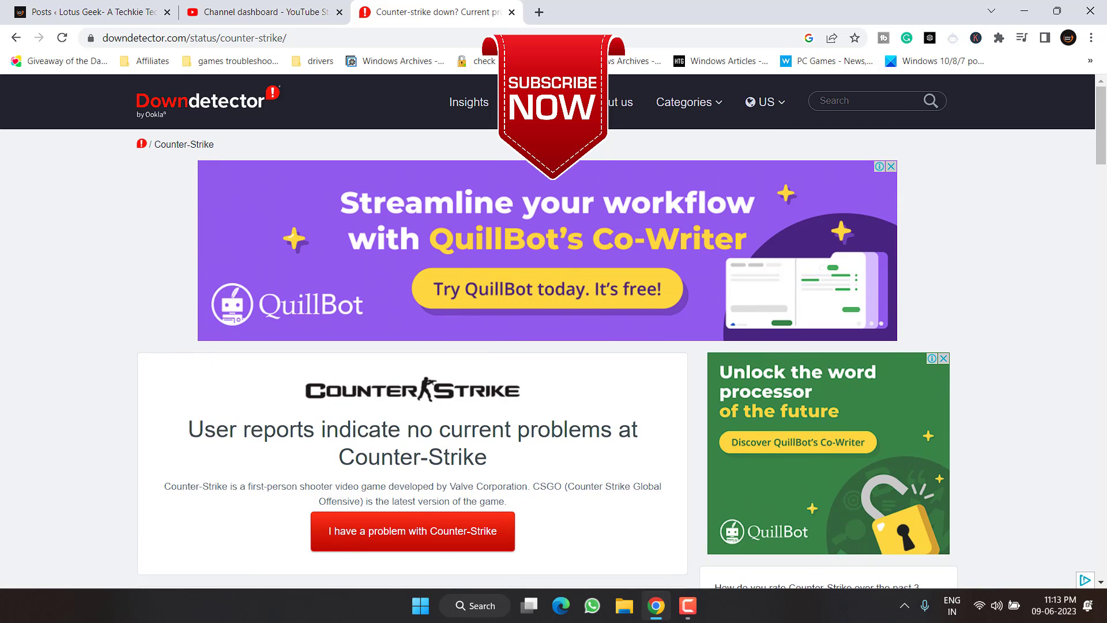
pyautogui.click(1024, 10)
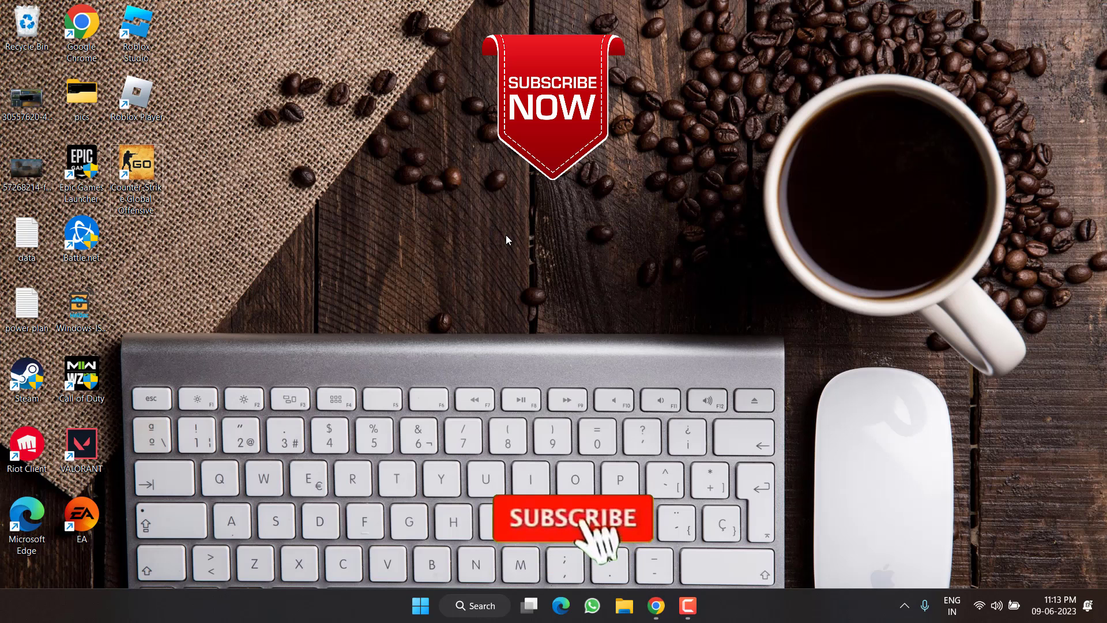